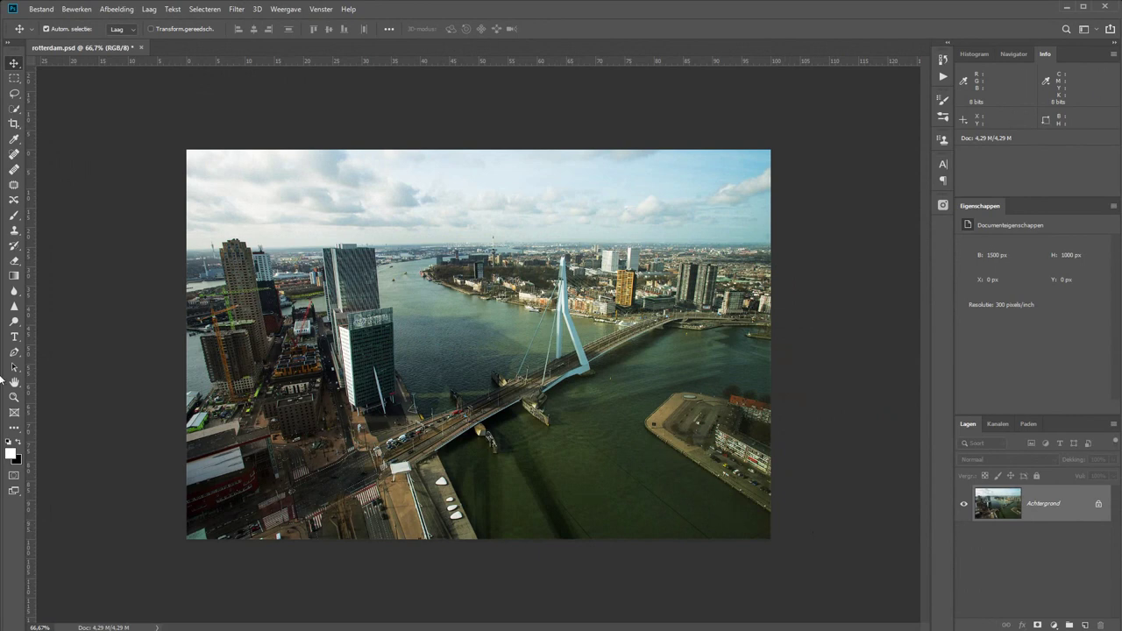
Type 'Rotterdam' as a horizontal text layer in the middle of the photo and commit it.
left_click(14, 337)
left_click(363, 349)
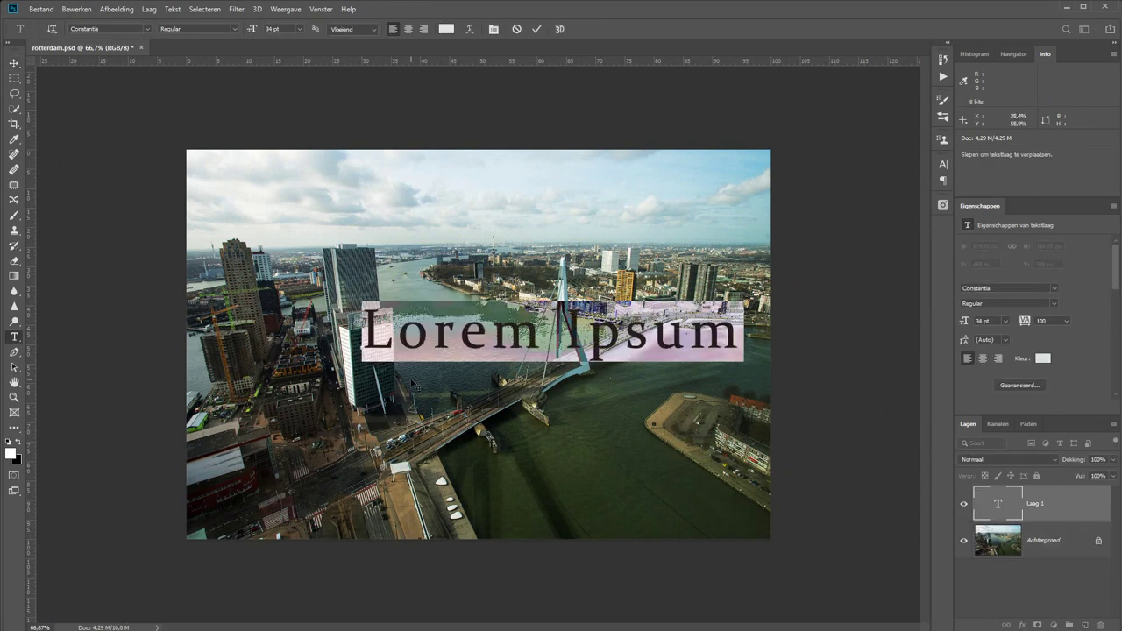
type("Rotterdam")
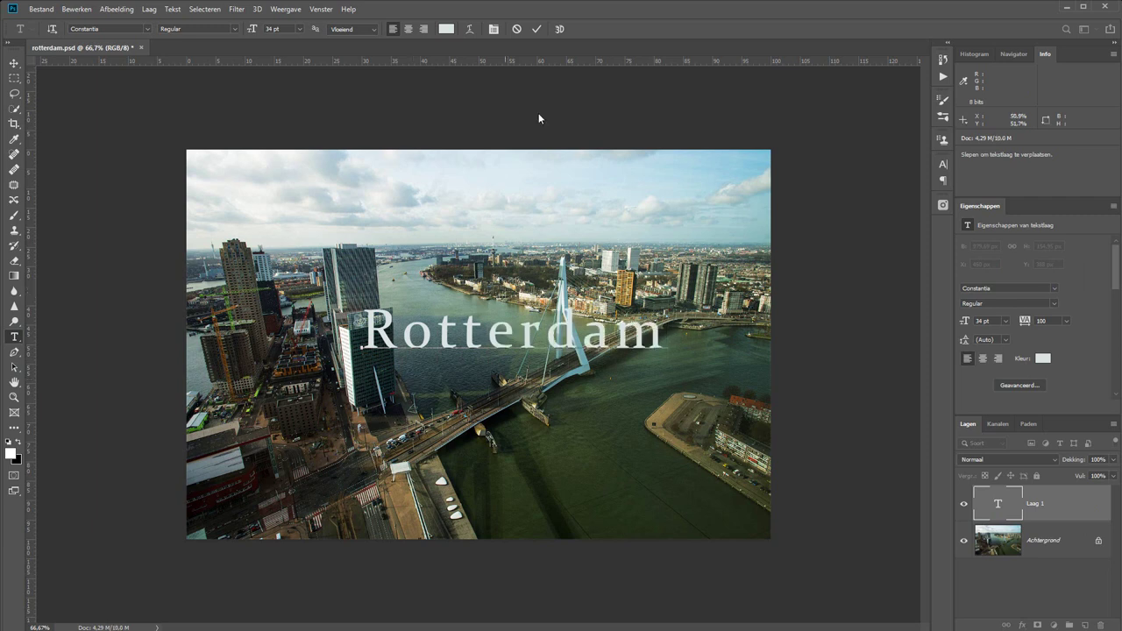
left_click(537, 29)
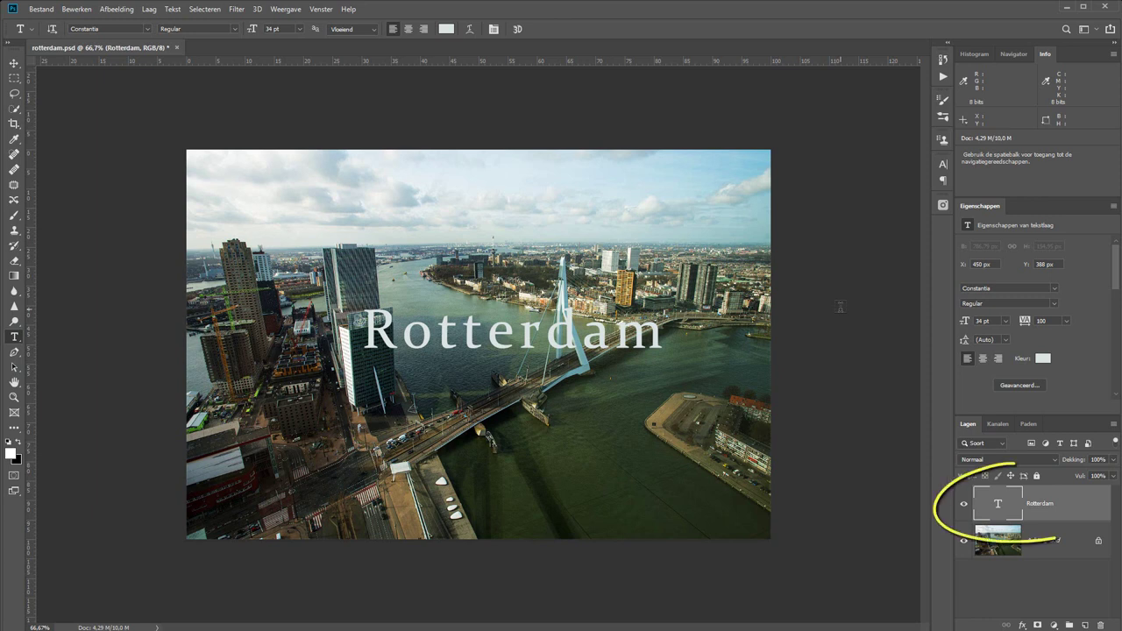
Drag the Rotterdam title up and right, beside the bridge pylon near the skyline.
left_click(16, 66)
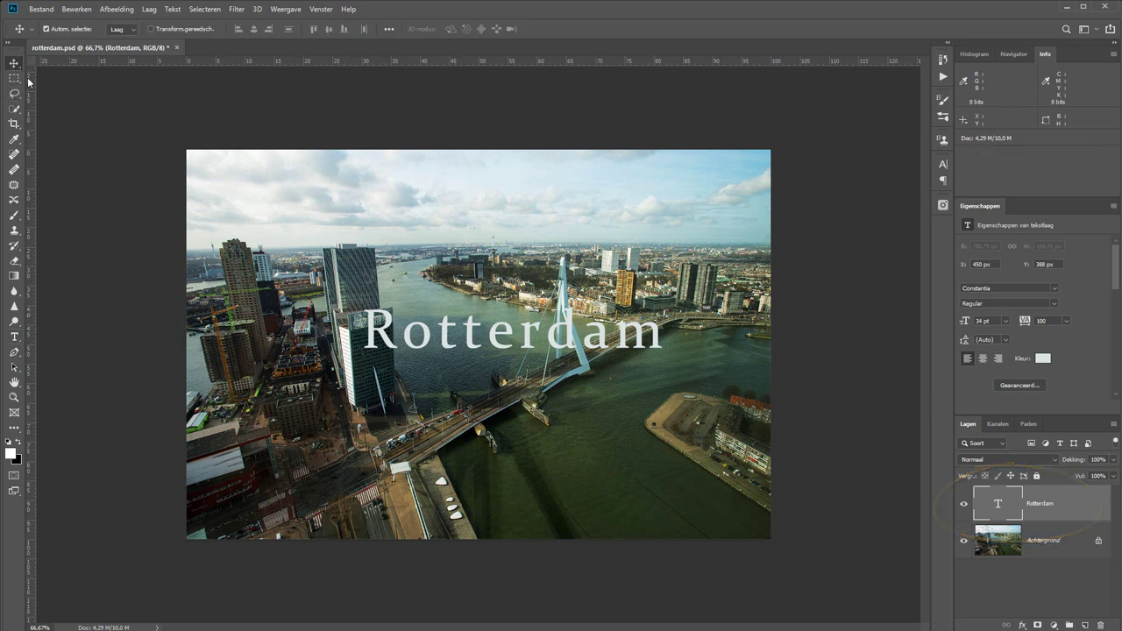
mouse_move(531, 344)
left_mouse_down()
mouse_move(460, 411)
mouse_move(505, 354)
mouse_move(494, 356)
left_mouse_up()
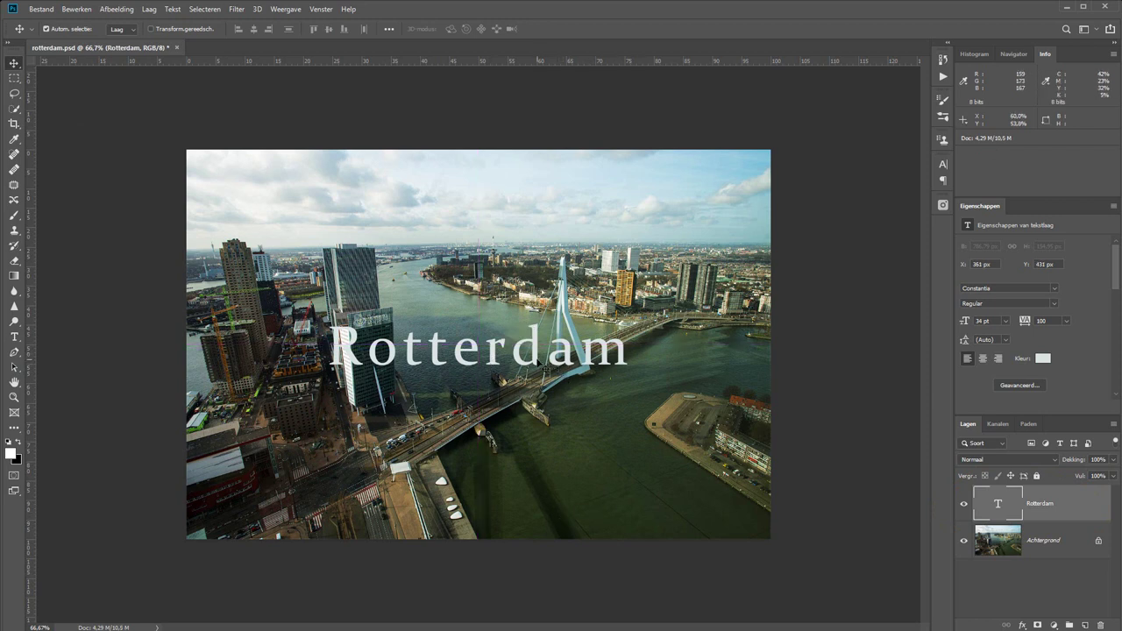
mouse_move(548, 367)
left_mouse_down()
mouse_move(664, 259)
mouse_move(664, 313)
left_mouse_up()
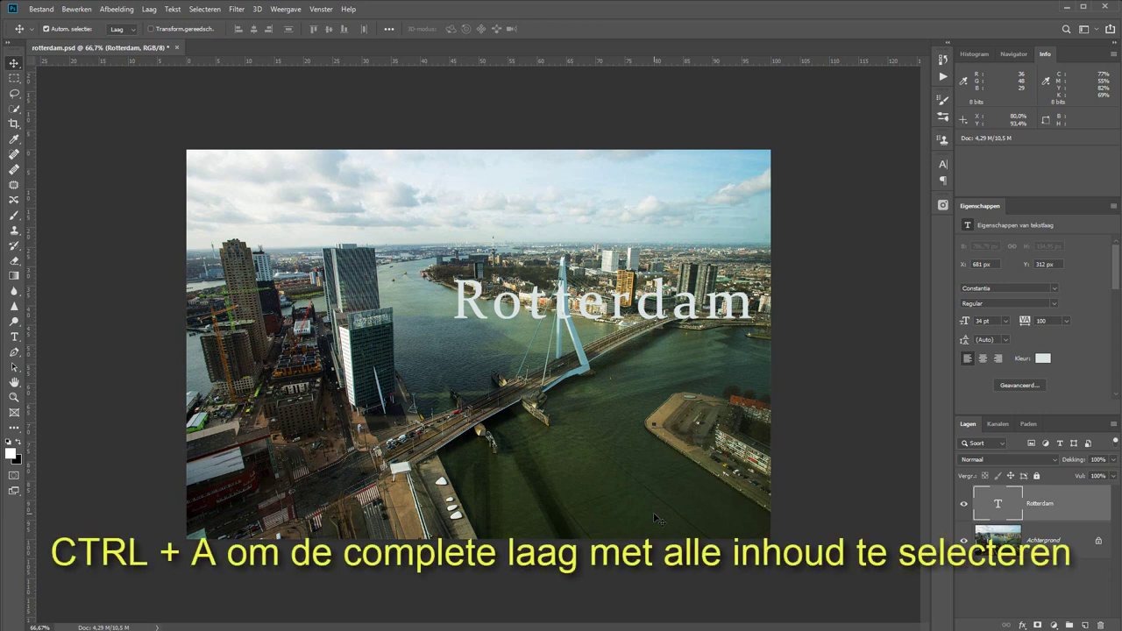
Align the title to the canvas centres, then drag it down near the bottom edge.
key("ctrl+a")
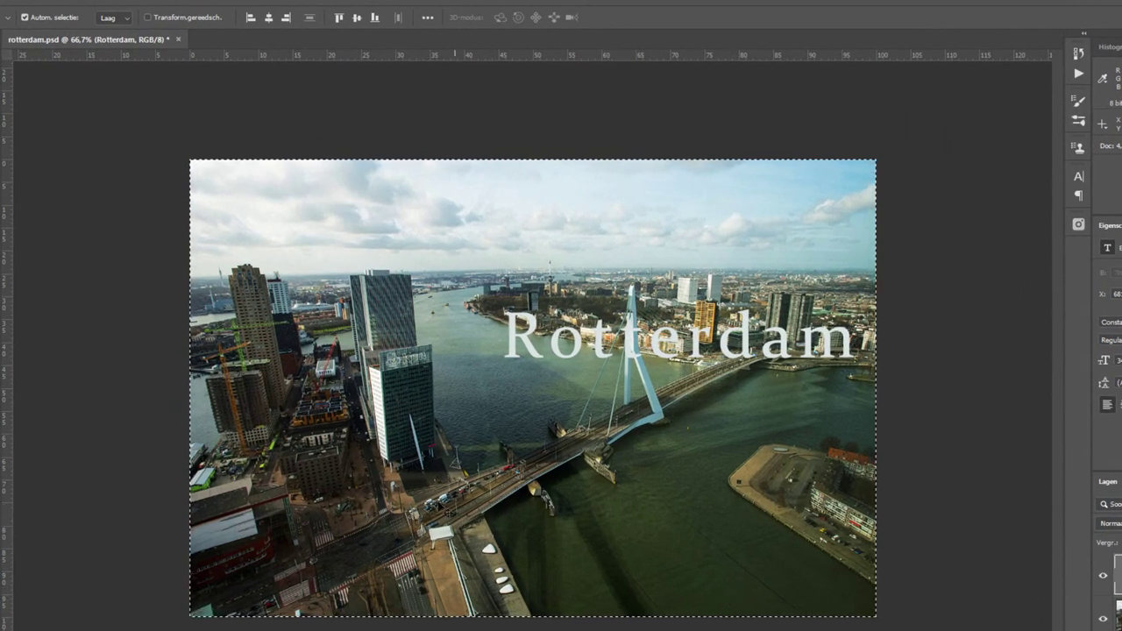
left_click(269, 18)
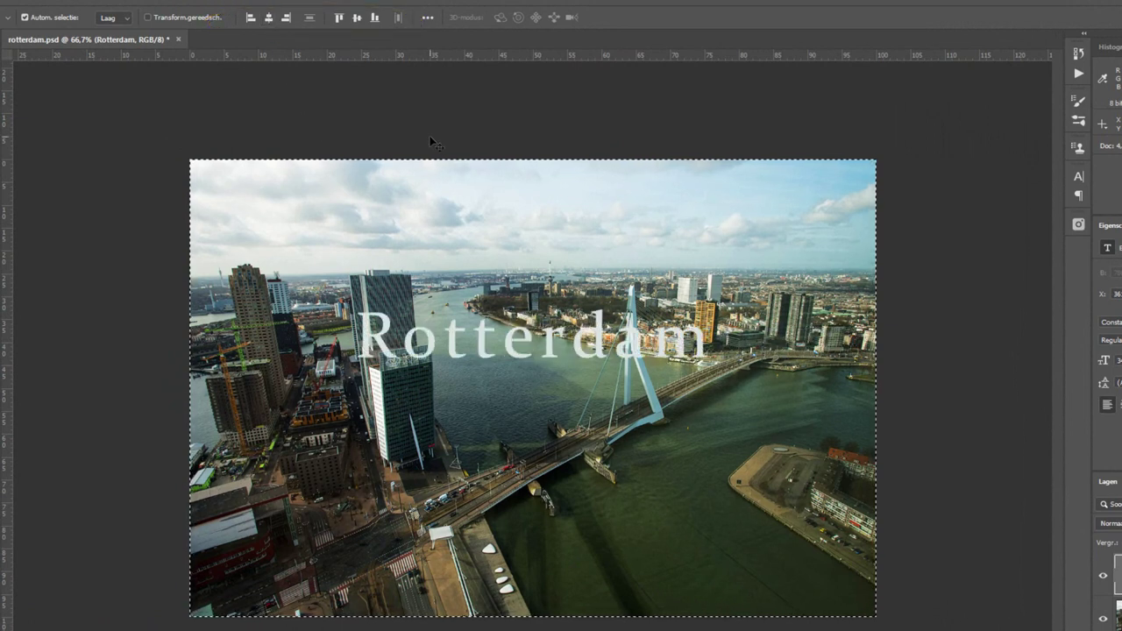
left_click(356, 18)
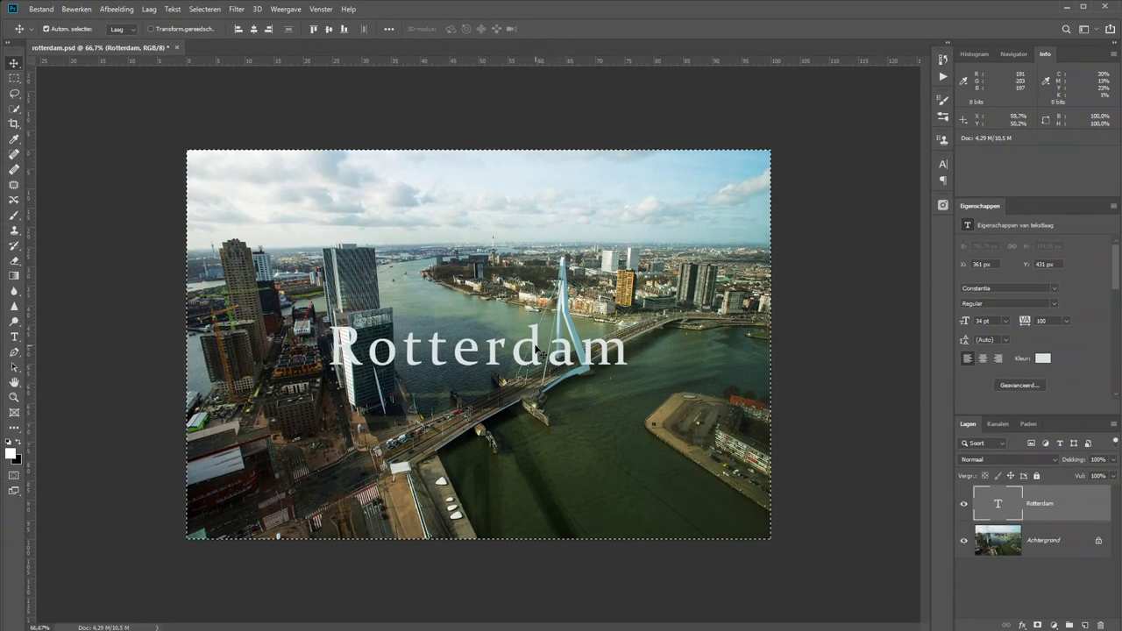
left_click_drag(536, 351, 545, 471)
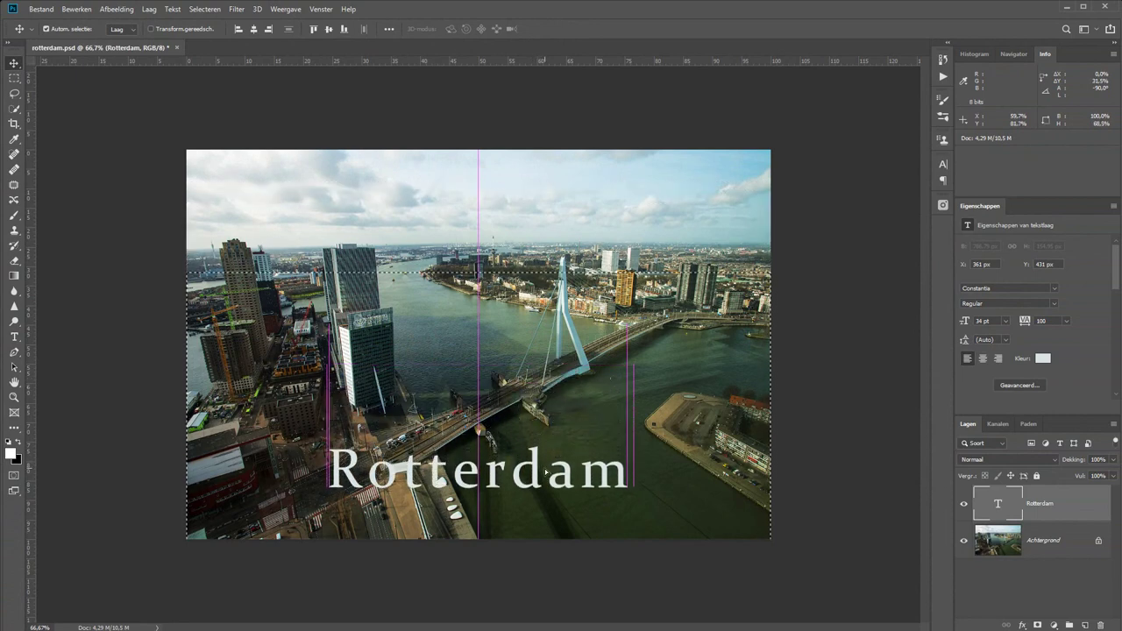
left_click_drag(545, 473, 546, 473)
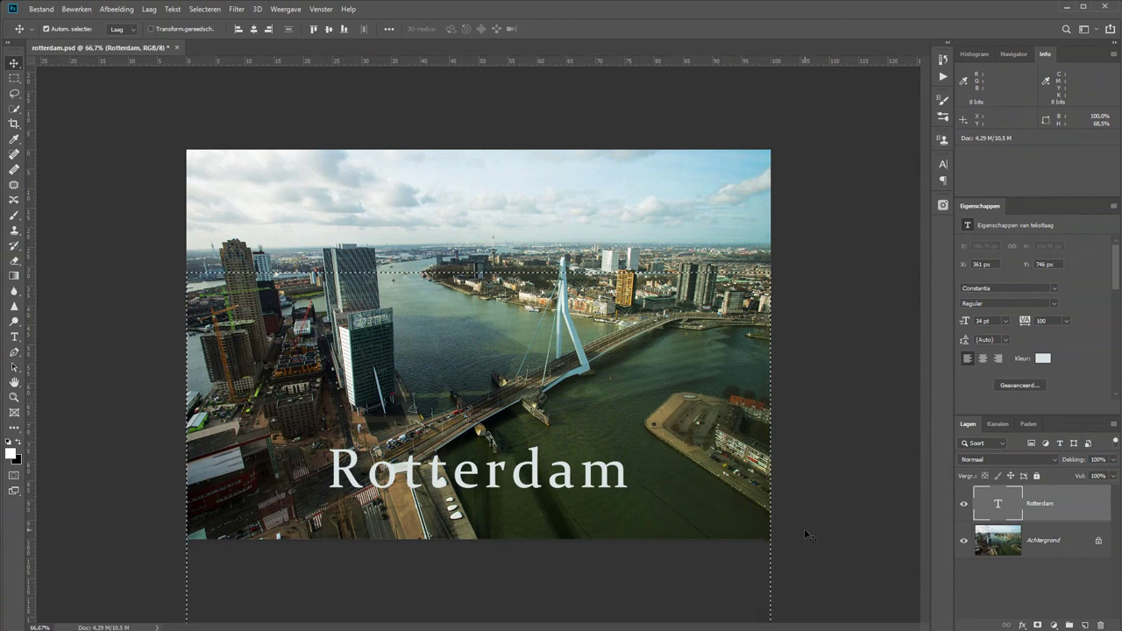
key("ctrl+d")
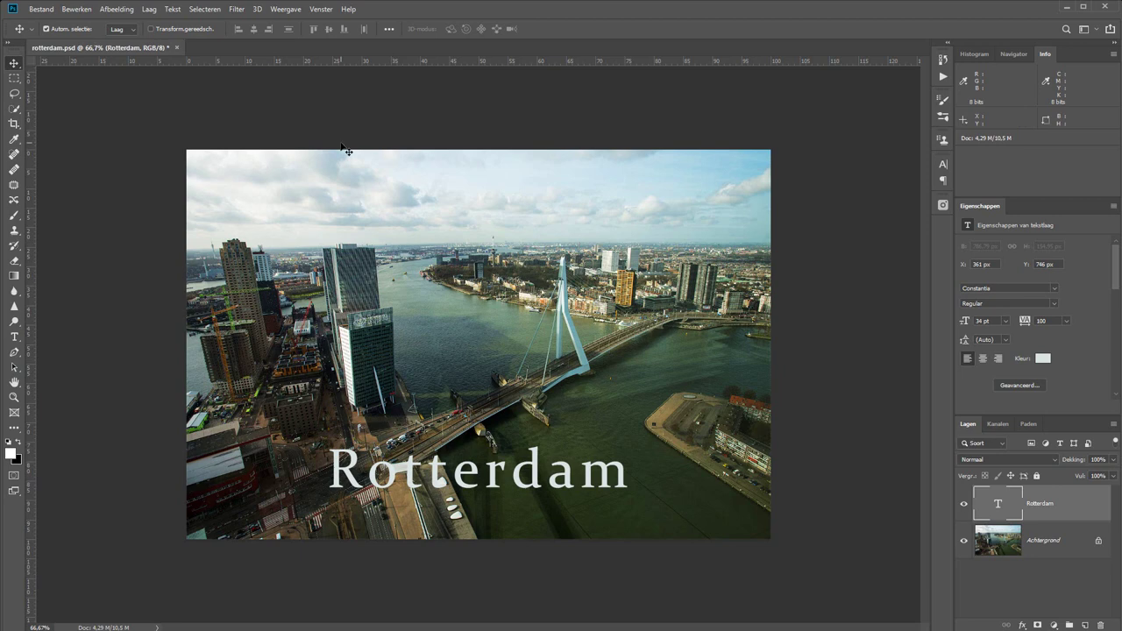
Show the Character panel and set the title font to Ink Free.
left_click(331, 10)
left_click(381, 358)
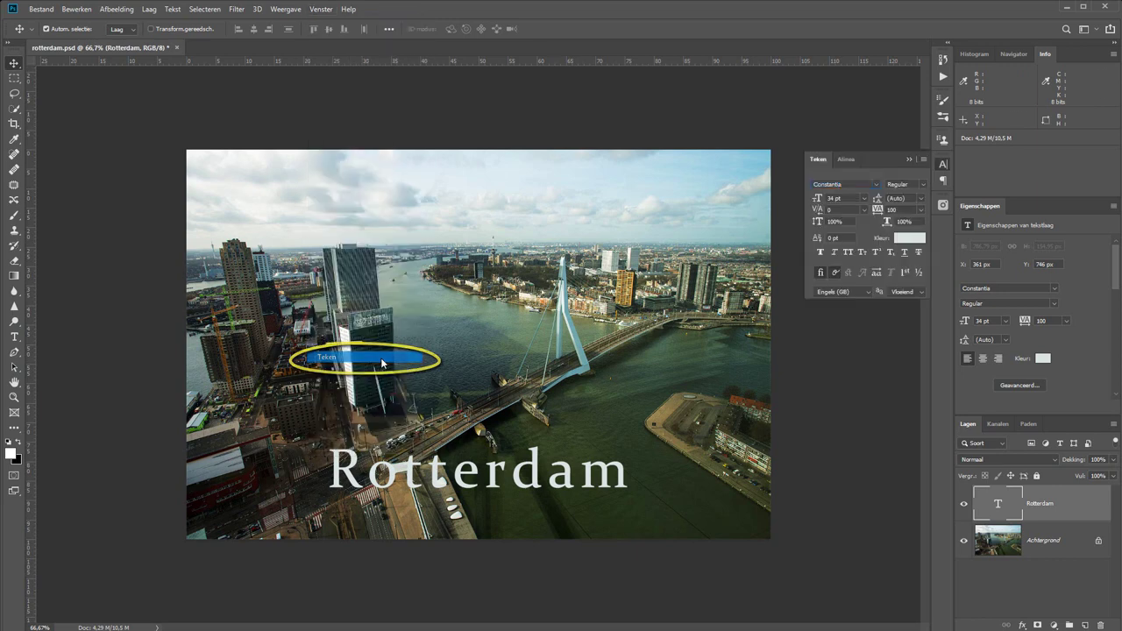
left_click_drag(875, 163, 800, 353)
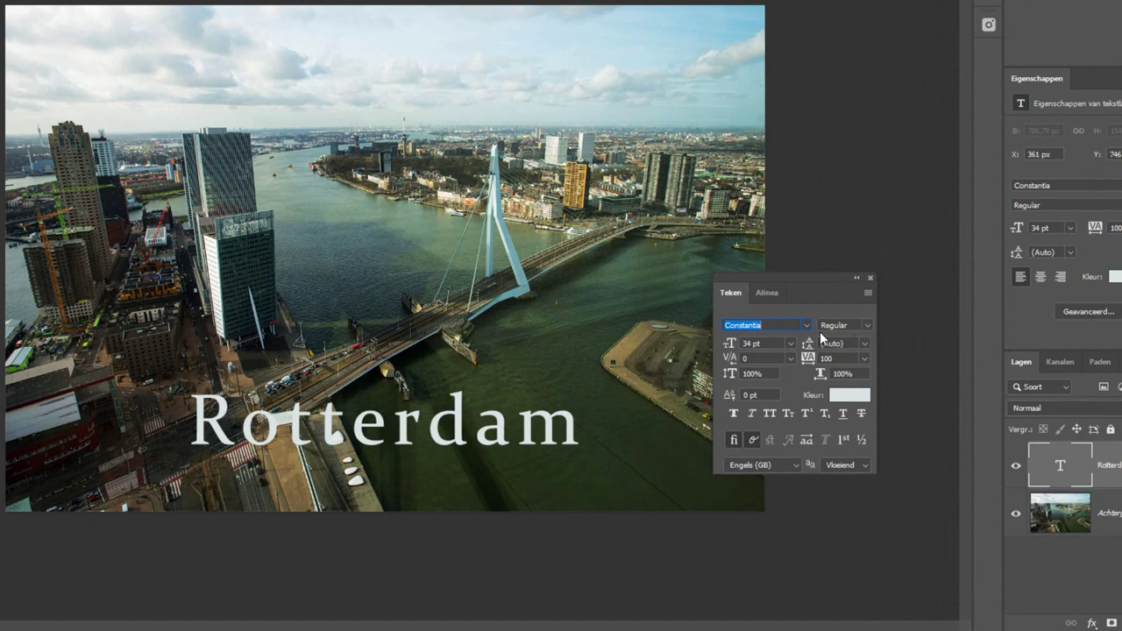
left_click(807, 326)
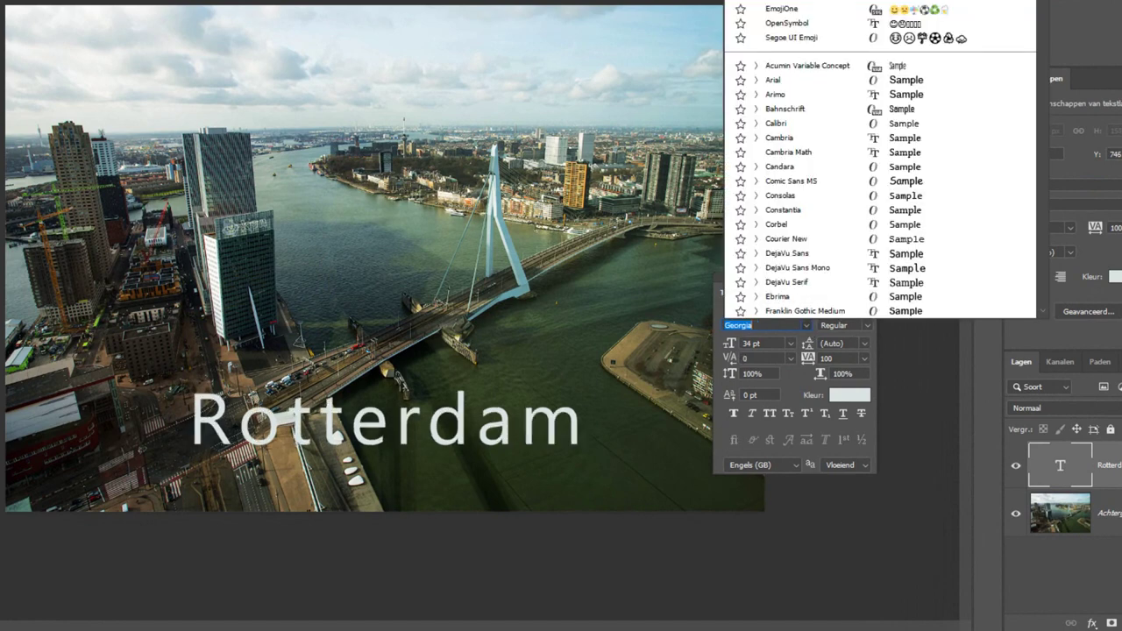
type("Ink")
type("Cons")
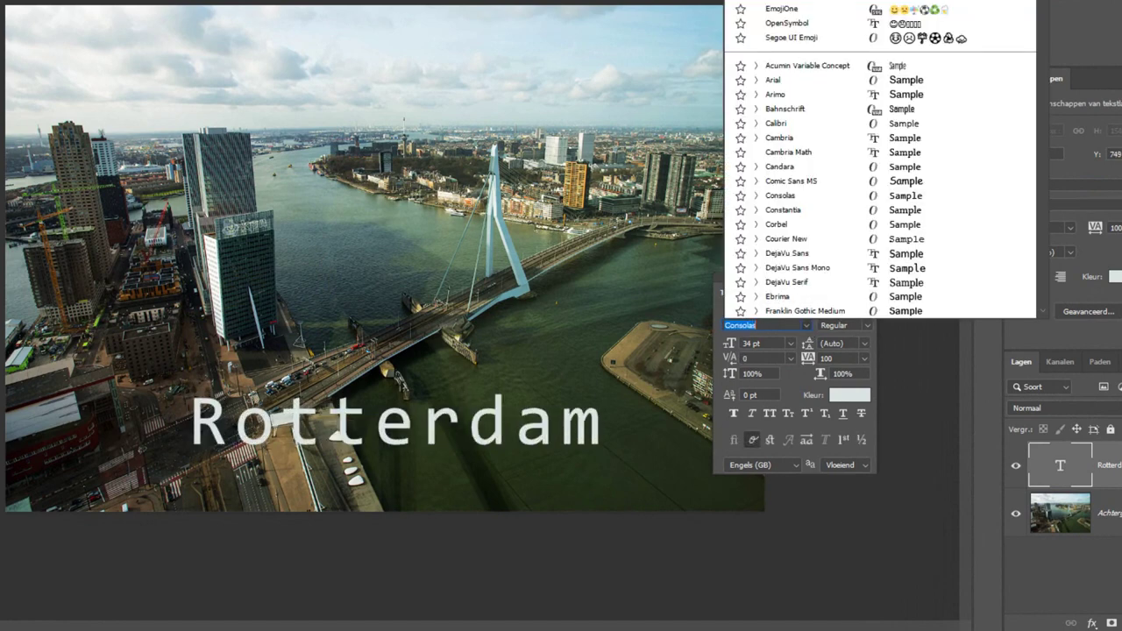
key("Escape")
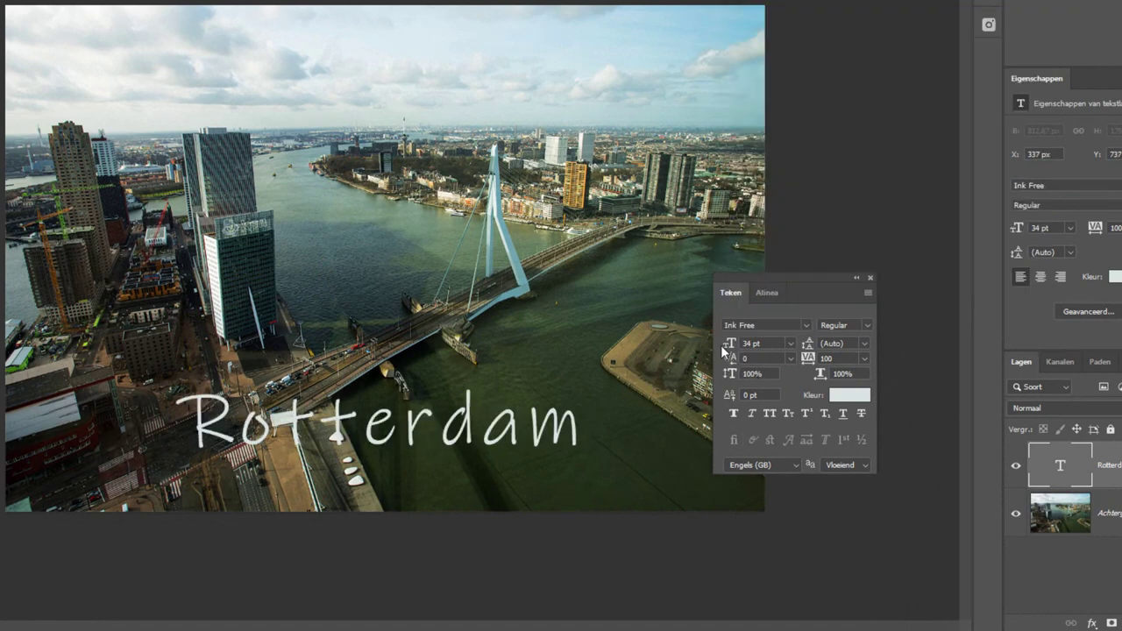
Increase the font size to 47 pt and turn on All Caps.
left_click_drag(726, 344, 765, 324)
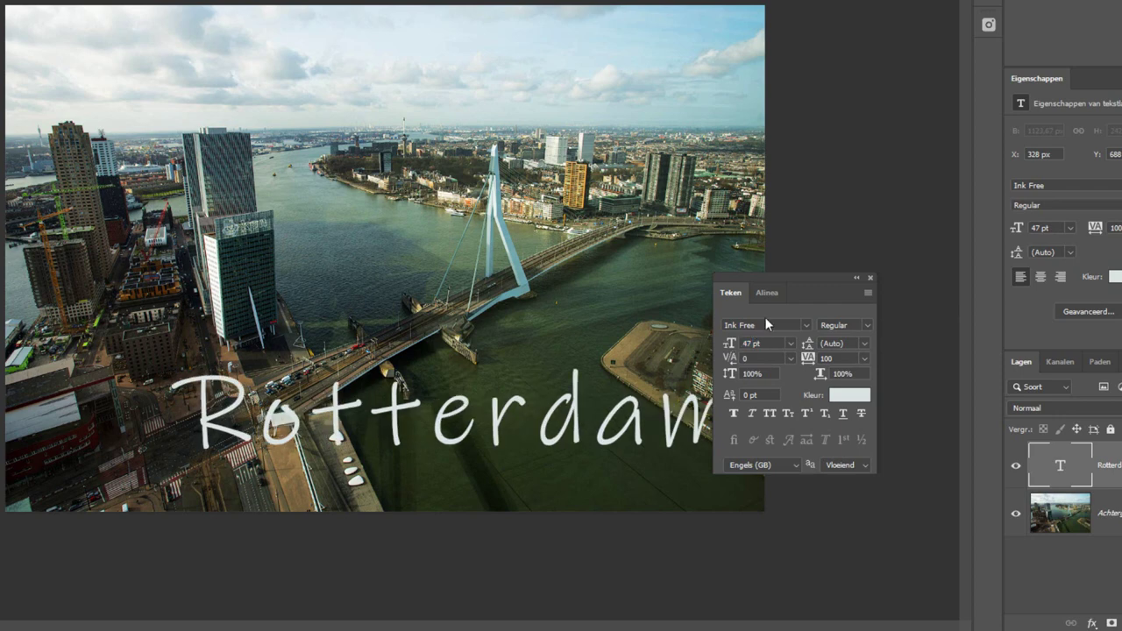
left_click_drag(794, 277, 867, 89)
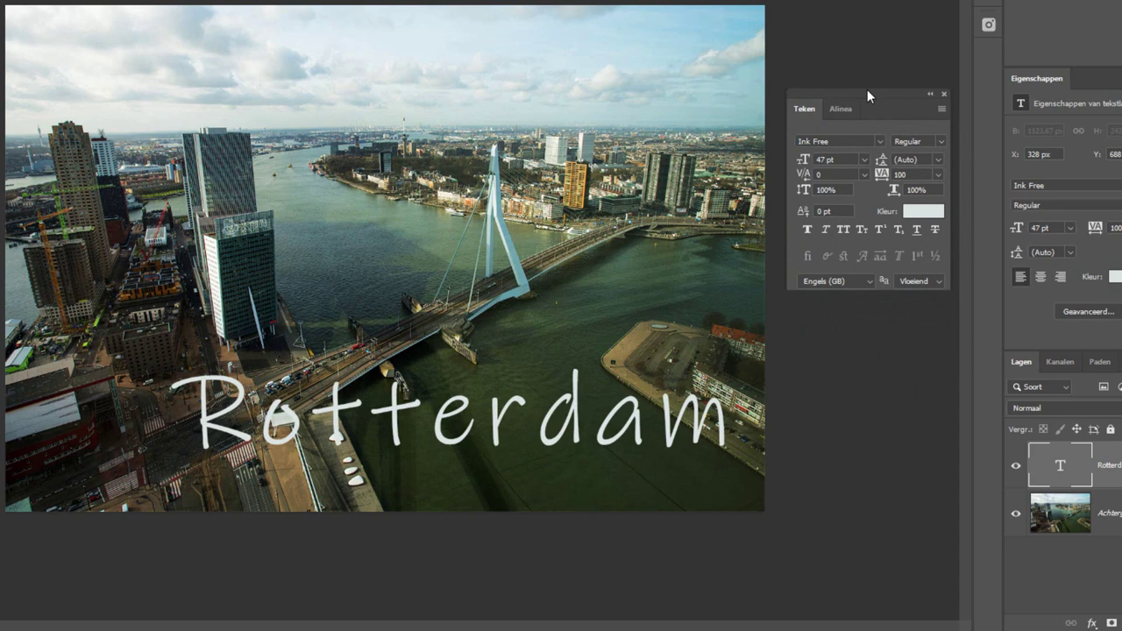
left_click(844, 228)
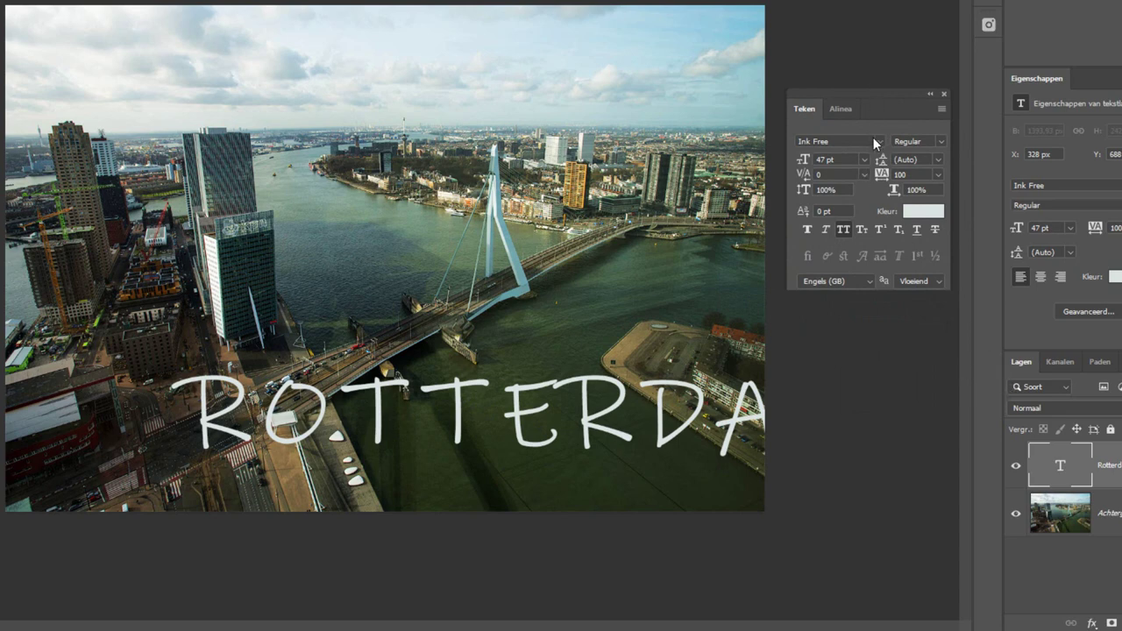
Pick the light blue-grey 8ab4b7 as the title's text colour.
left_click(931, 215)
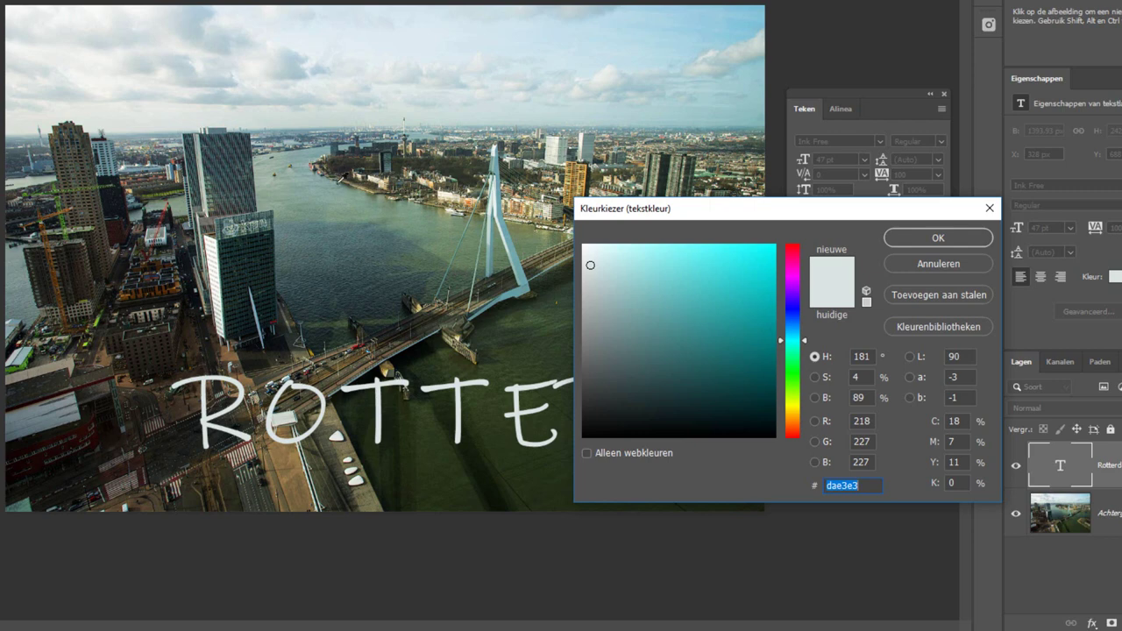
mouse_move(284, 114)
left_mouse_down()
mouse_move(294, 266)
mouse_move(518, 249)
mouse_move(511, 234)
left_mouse_up()
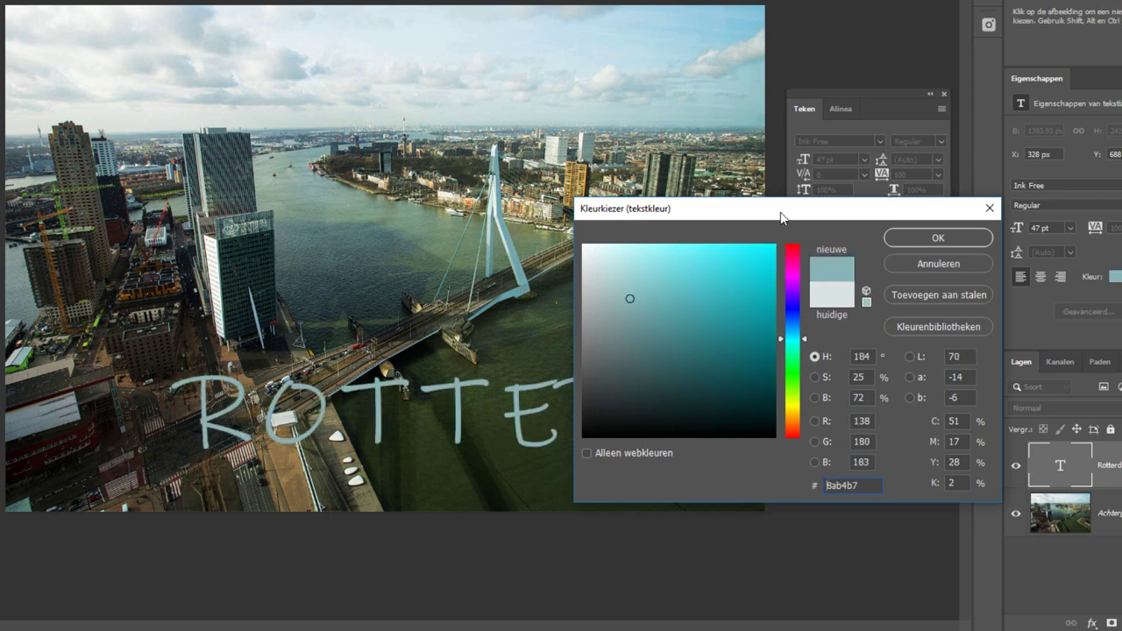
left_click_drag(780, 217, 717, 0)
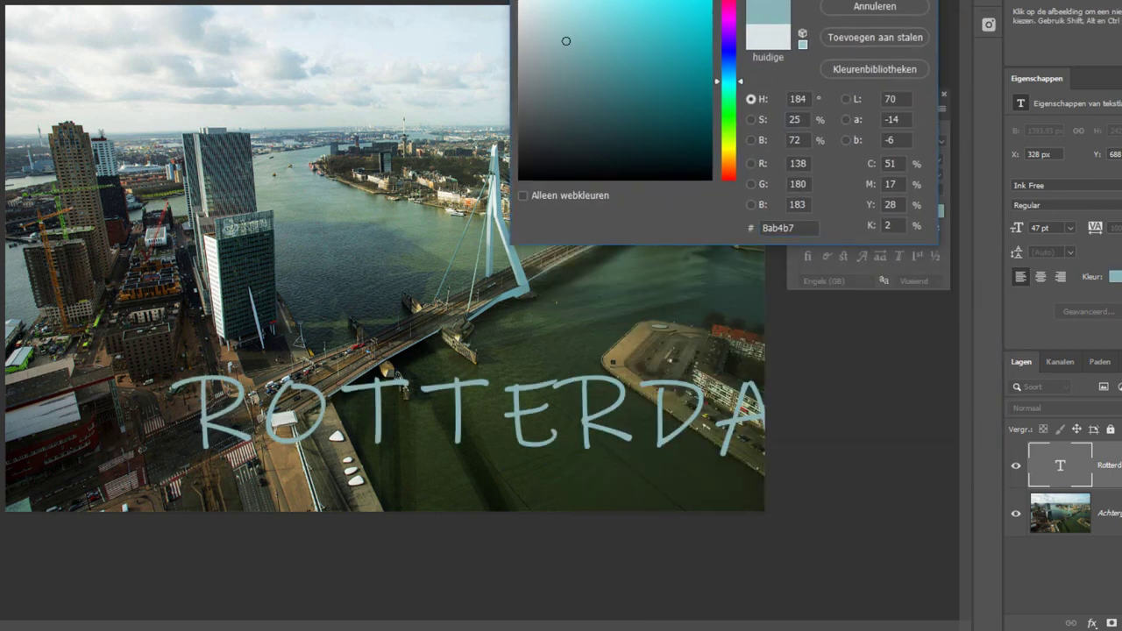
key("Return")
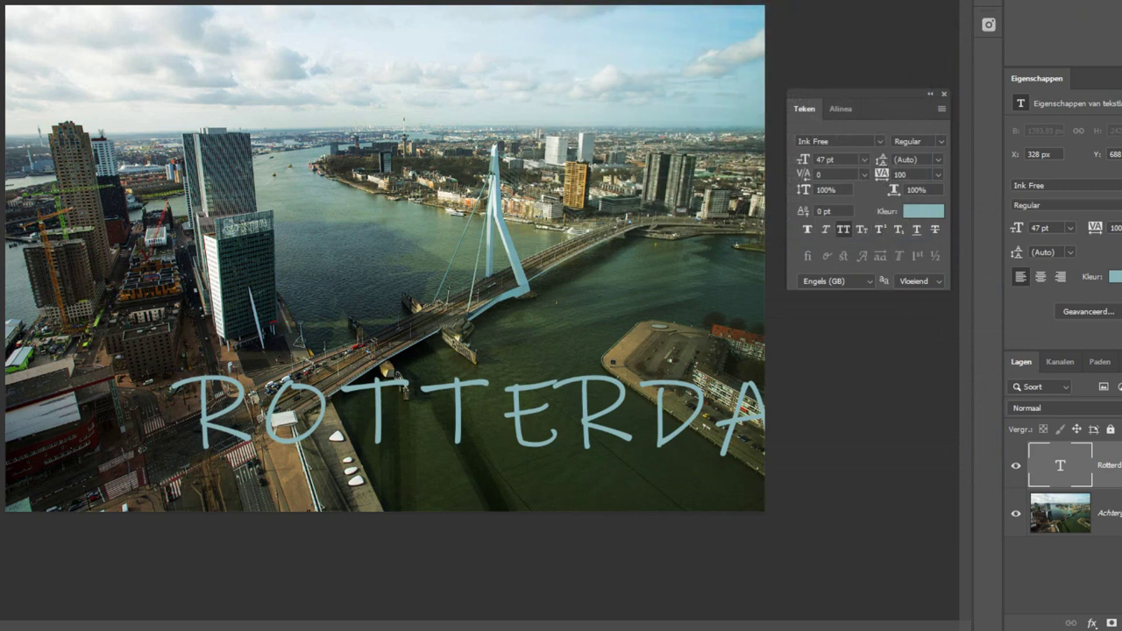
Drag the title left until the final M of ROTTERDAM shows.
key("ctrl+a")
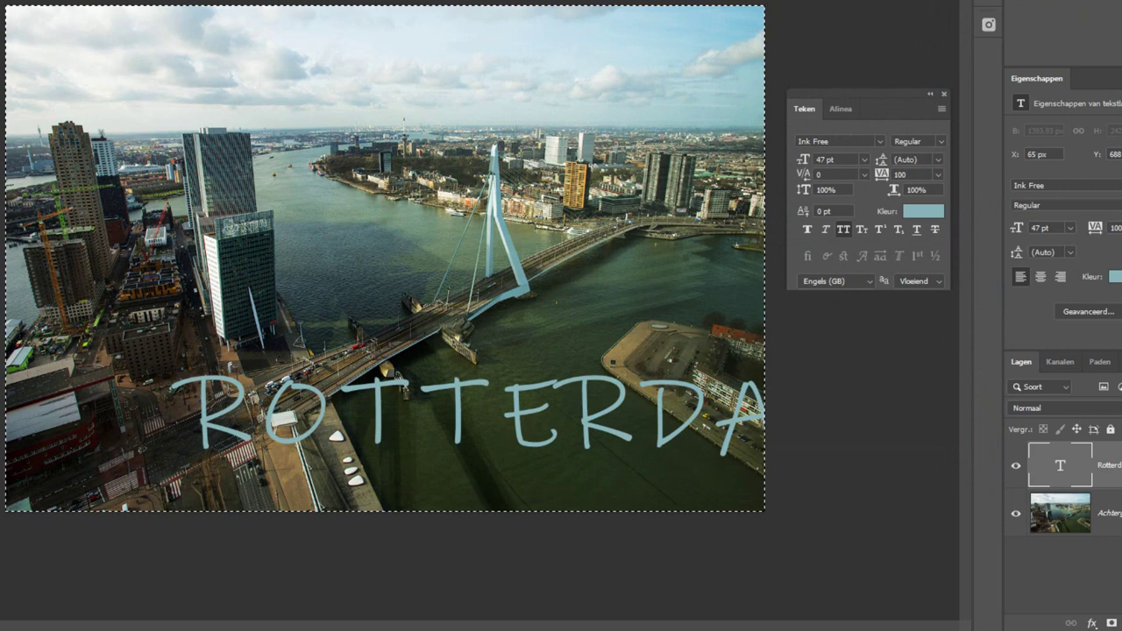
left_click_drag(812, 359, 678, 360)
key("ctrl+d")
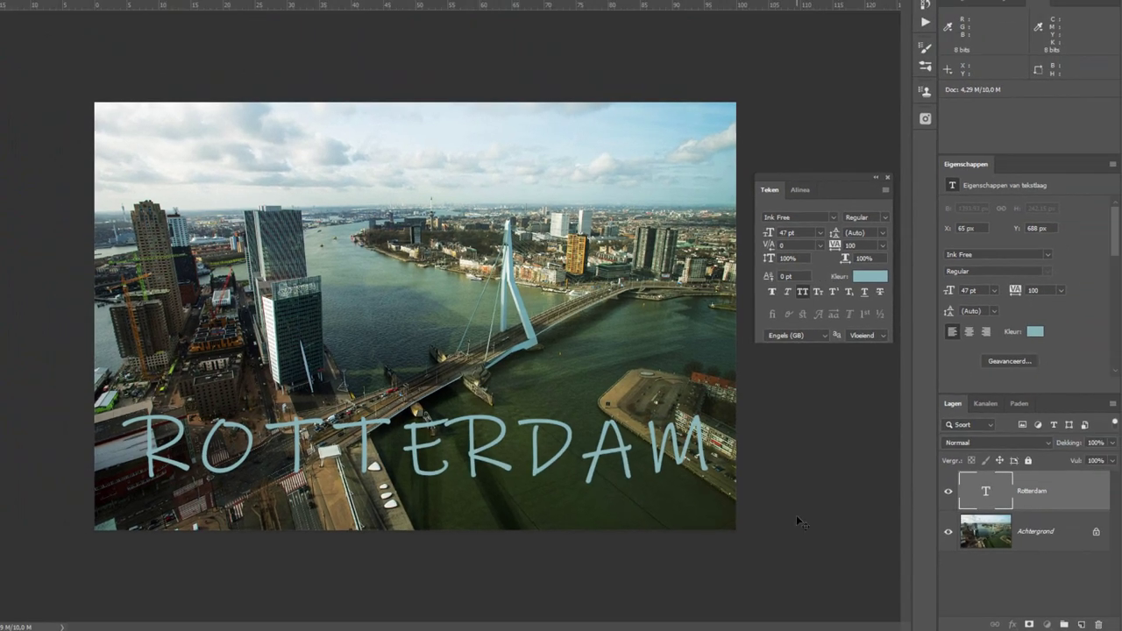
Add a 16 px outside Stroke in the sampled light sky grey f1f1ef.
double_click(1084, 489)
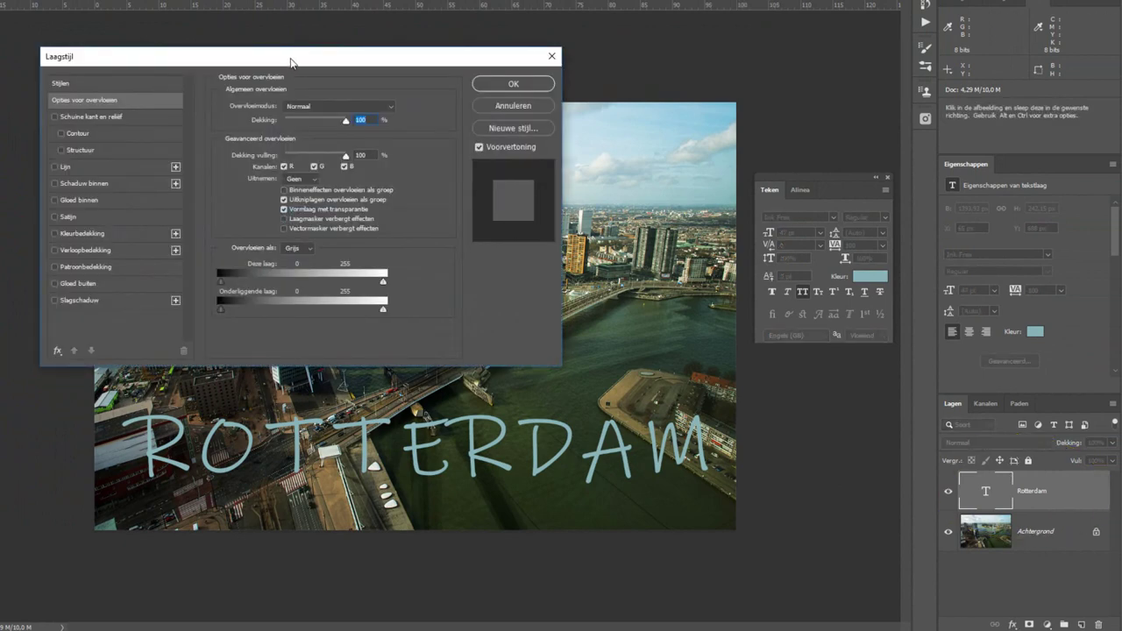
left_click_drag(291, 64, 430, 57)
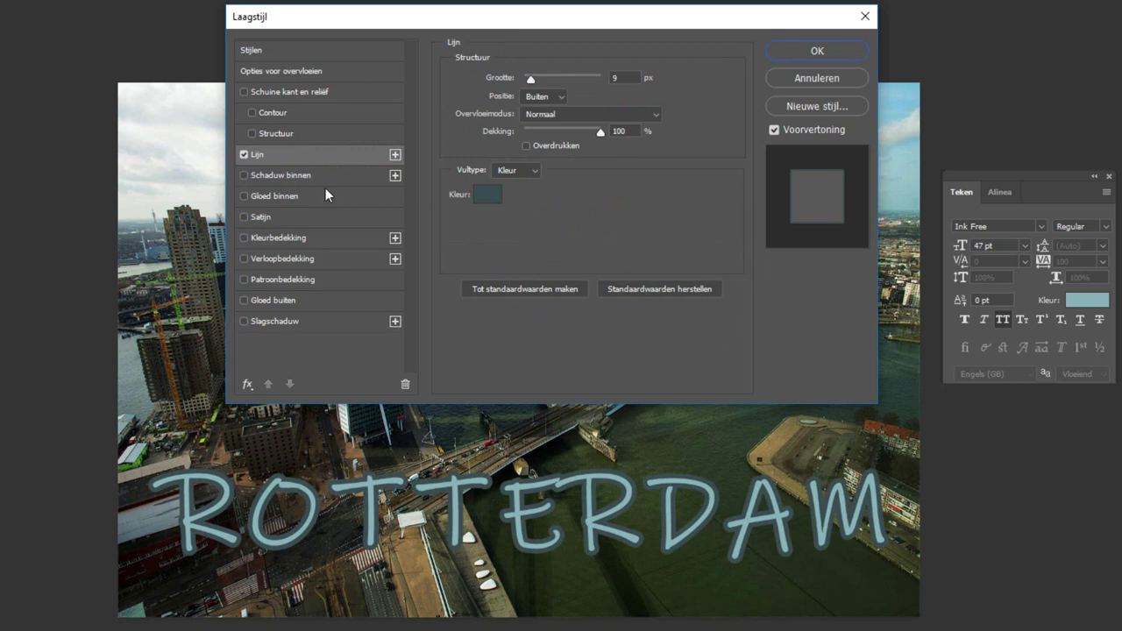
left_click_drag(525, 19, 740, 0)
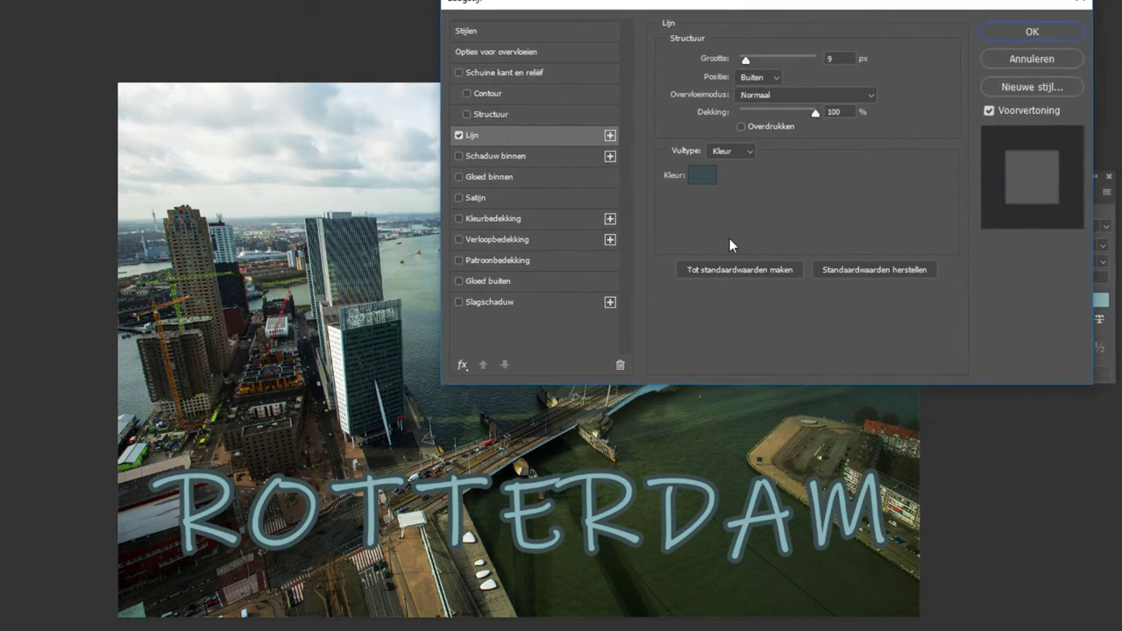
left_click(703, 175)
type("a7d7dcffffff")
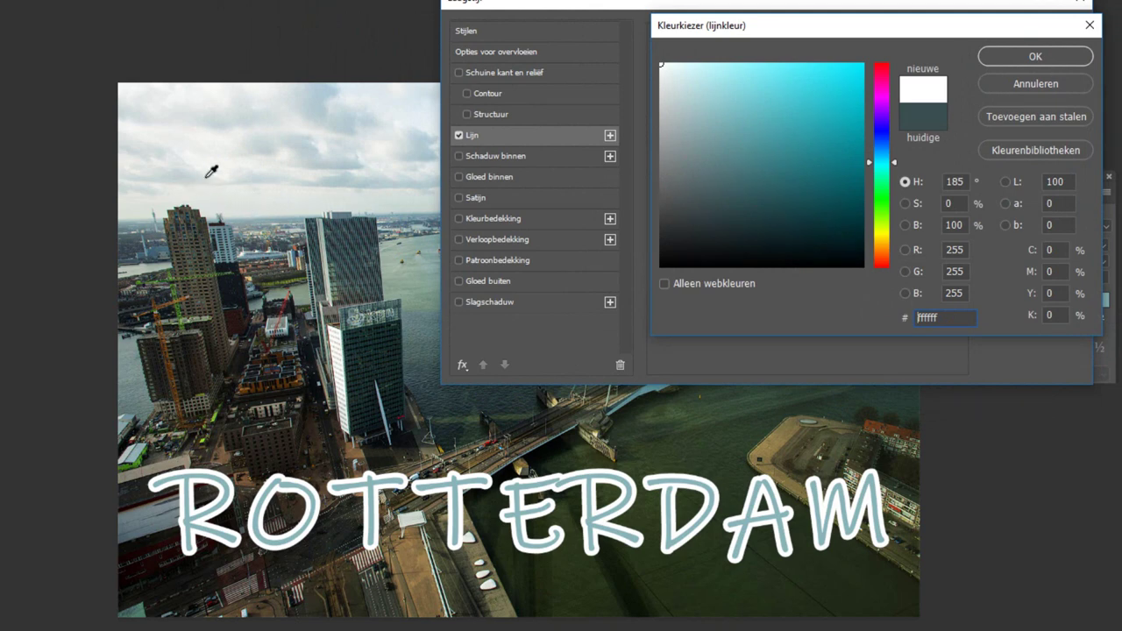
left_click(203, 132)
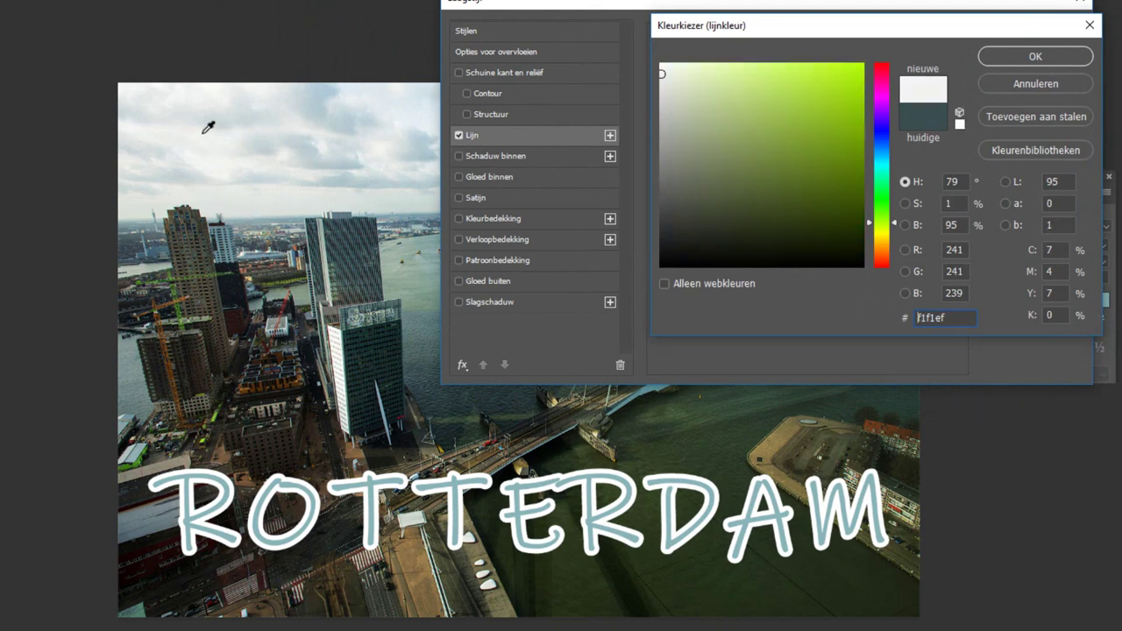
left_click(1020, 58)
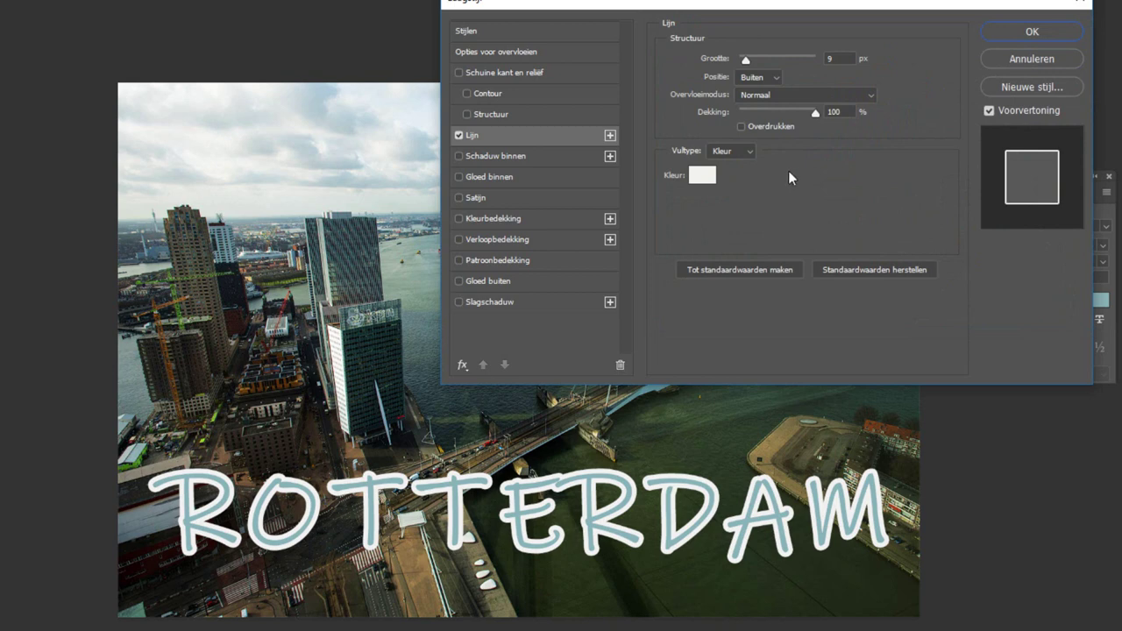
mouse_move(746, 59)
left_mouse_down()
mouse_move(794, 61)
mouse_move(737, 58)
mouse_move(748, 64)
left_mouse_up()
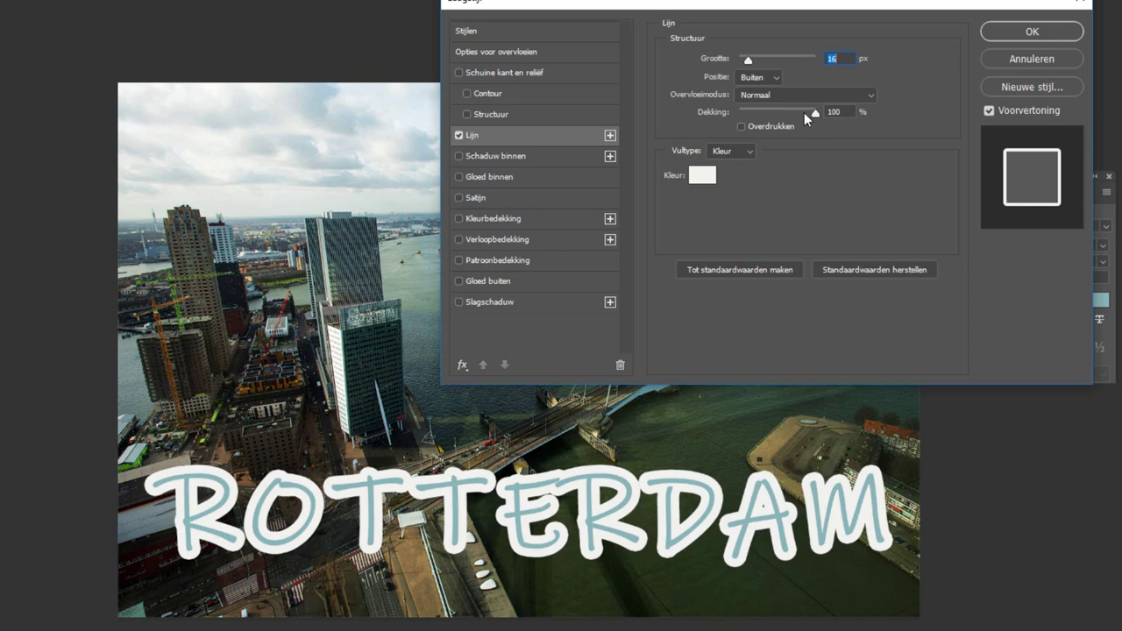
Try the stroke inside the letters at widths between 3 and 5 px.
left_click(762, 76)
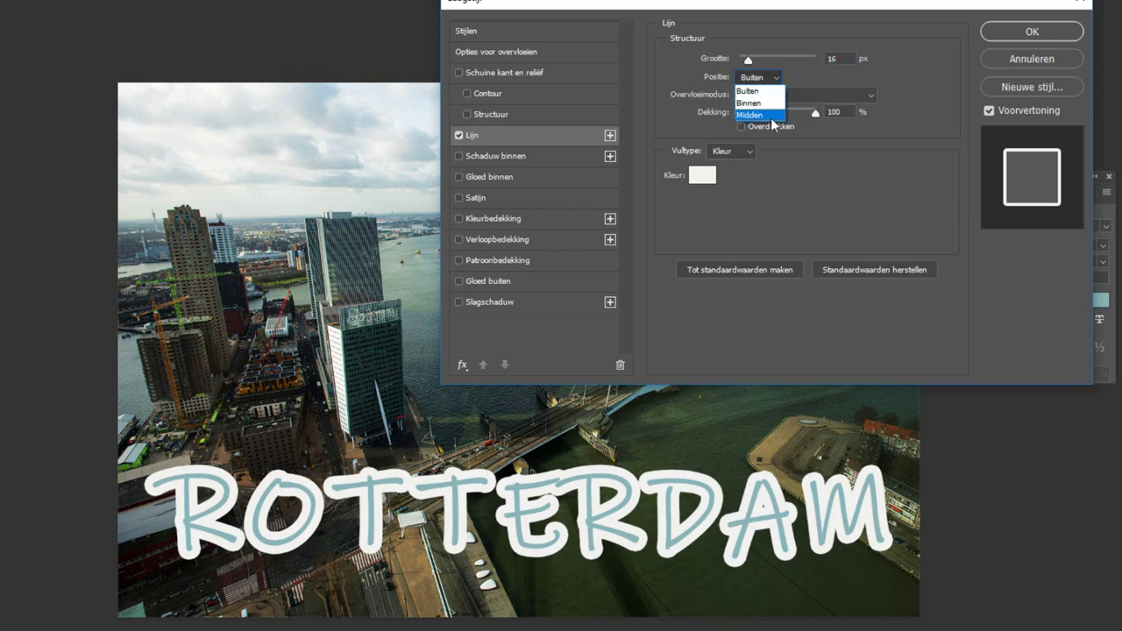
left_click(763, 102)
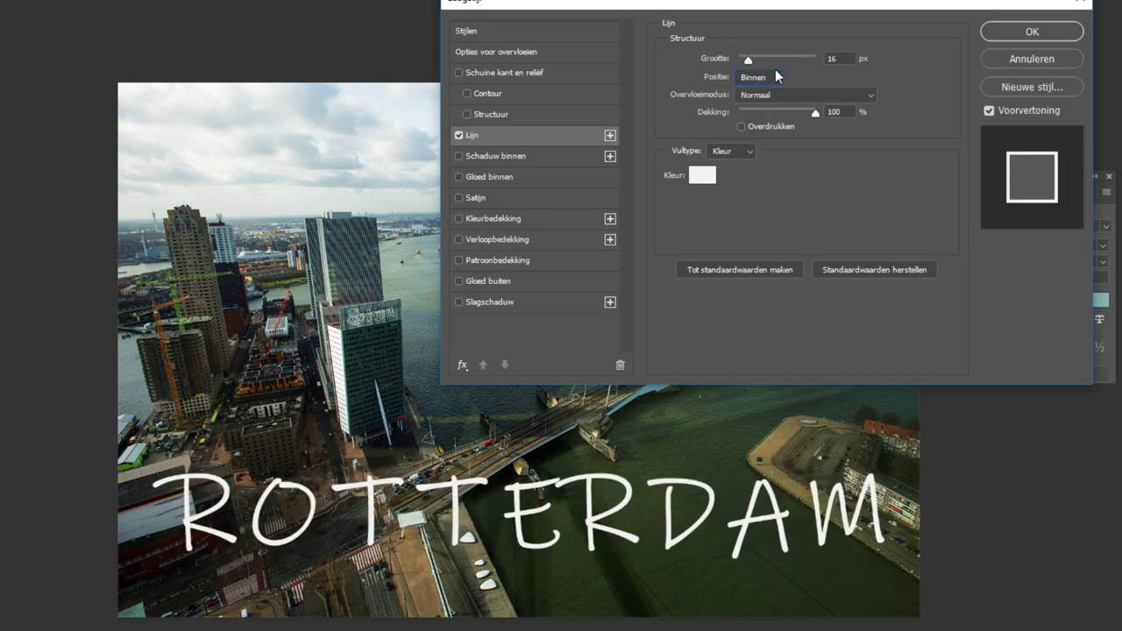
left_click_drag(748, 59, 741, 61)
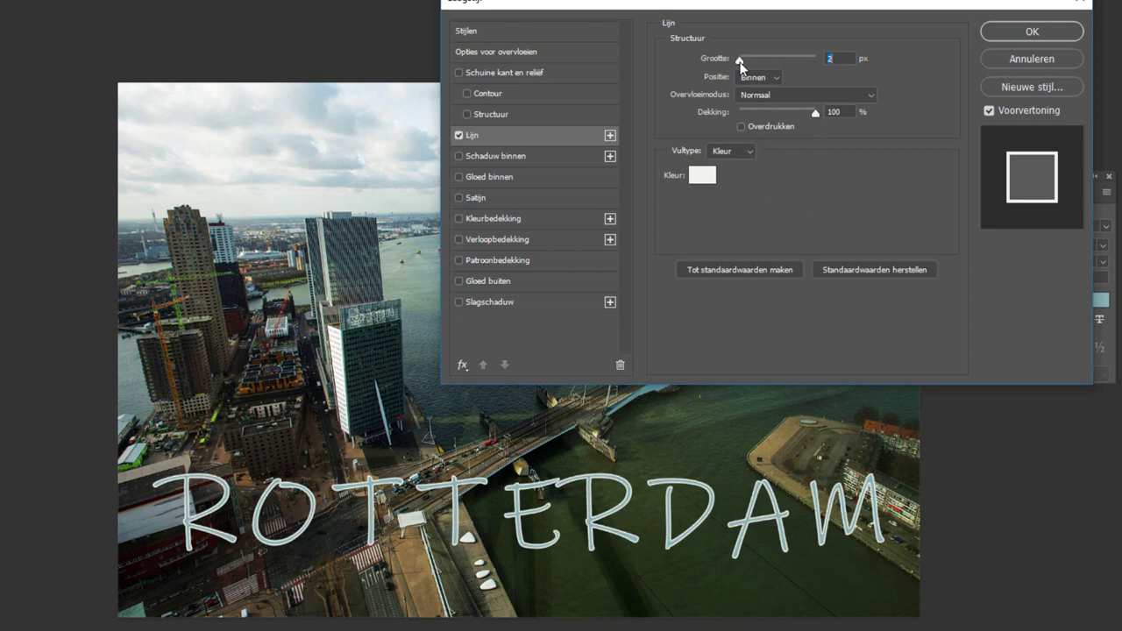
left_click_drag(741, 61, 742, 63)
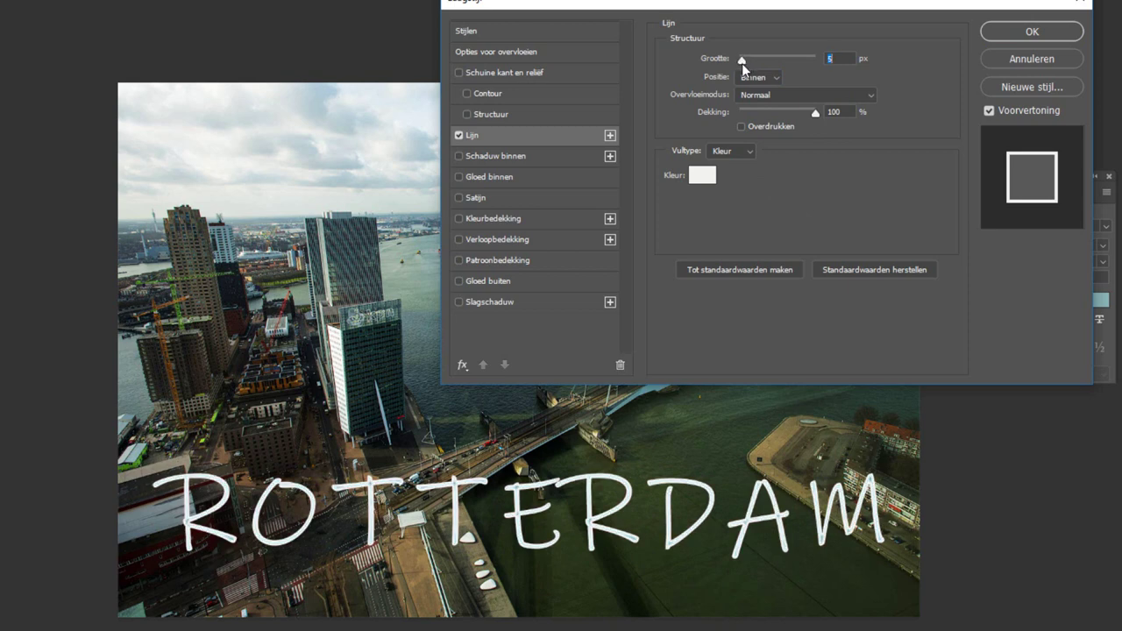
key("Down")
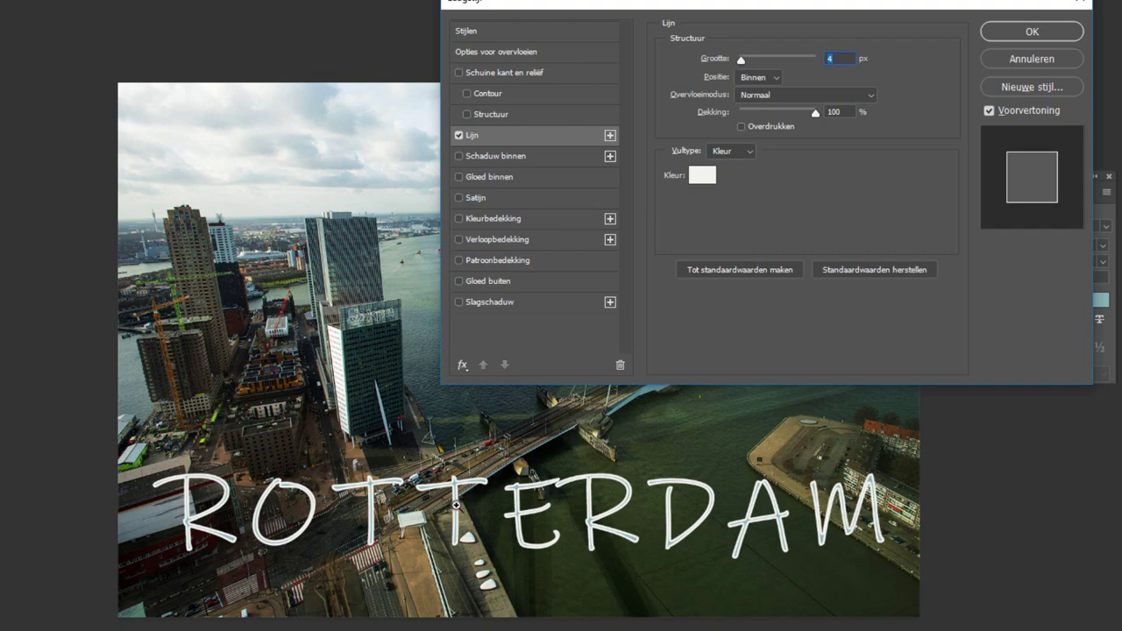
scroll(455, 506, "up", 2)
scroll(455, 506, "up", 2)
scroll(429, 526, "up", 2)
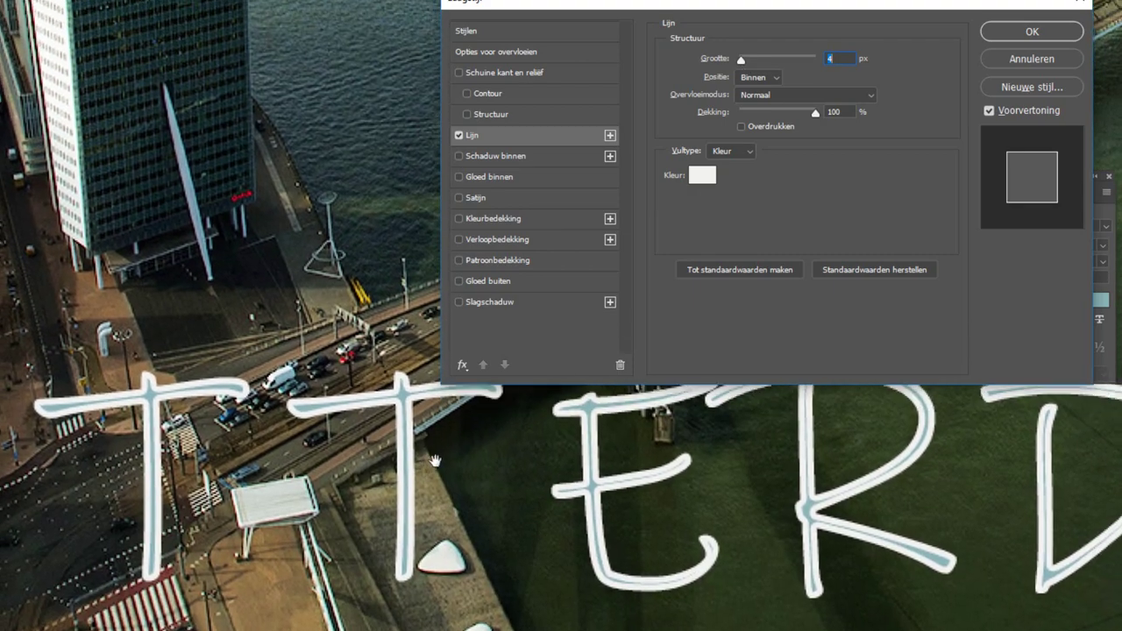
scroll(449, 456, "up", 1)
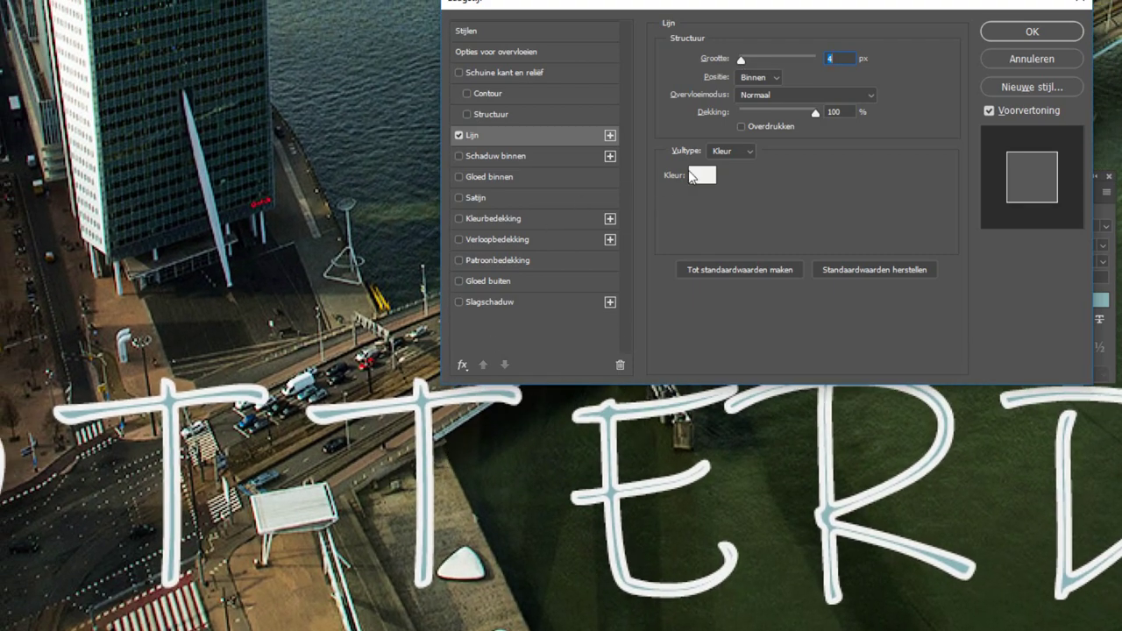
Try a centred stroke, then settle on an 8 px outside stroke.
left_click(756, 76)
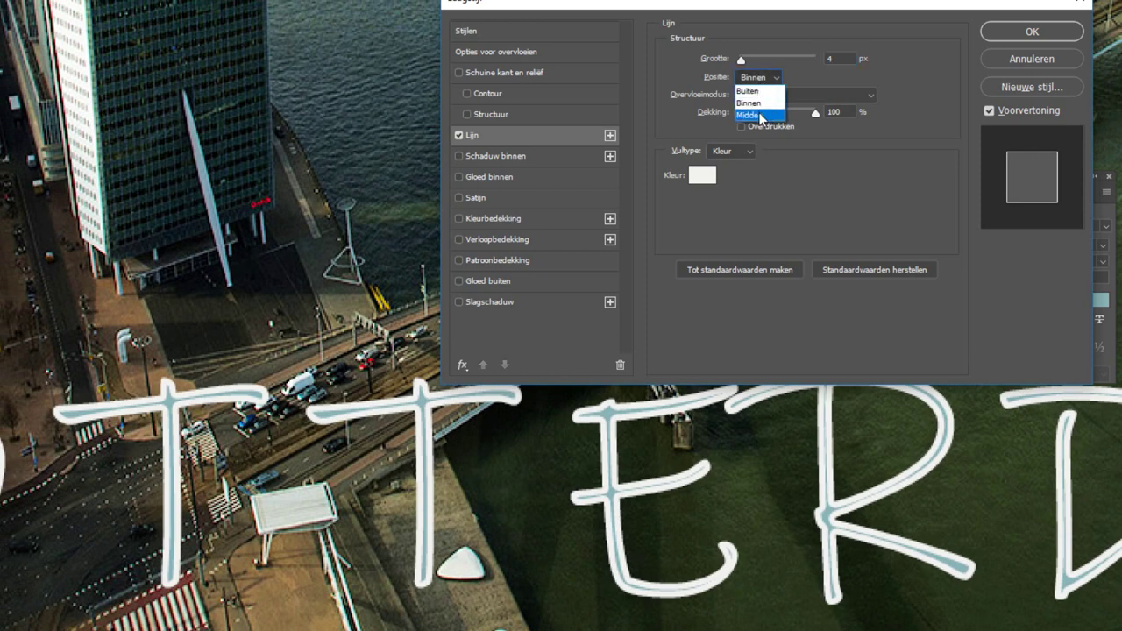
left_click(759, 115)
left_click(757, 77)
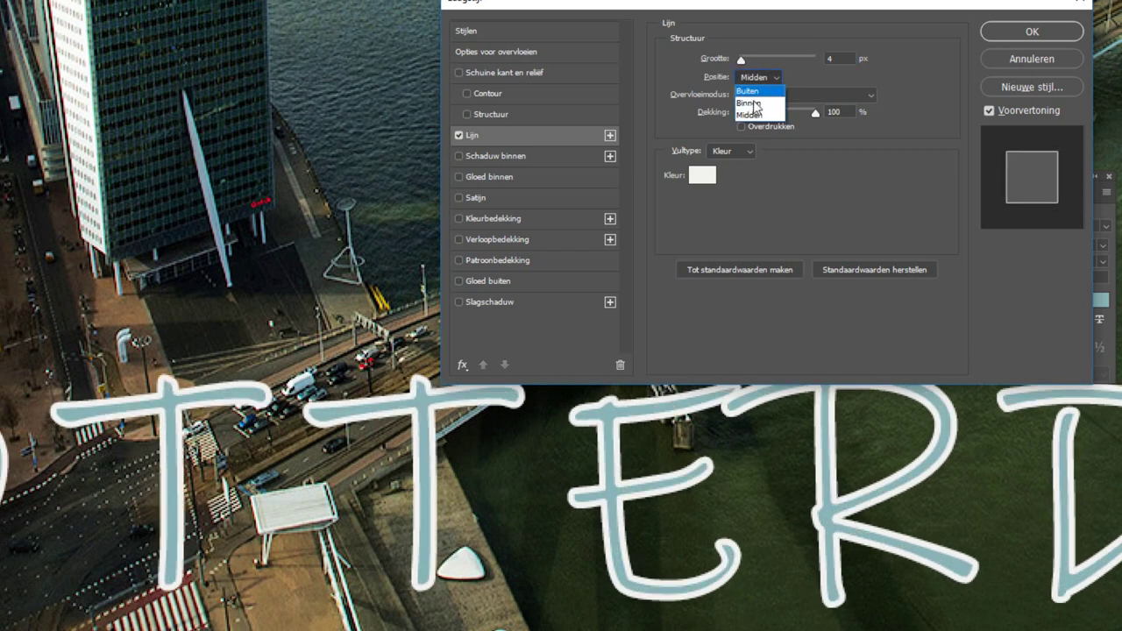
left_click(754, 87)
left_click_drag(746, 59, 745, 59)
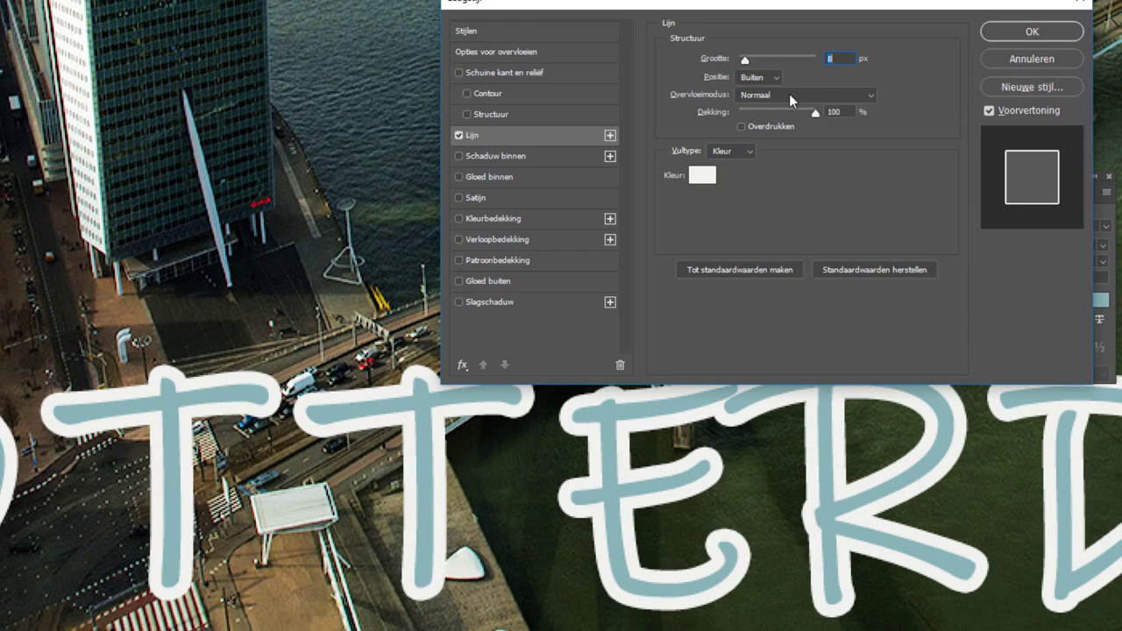
left_click(790, 96)
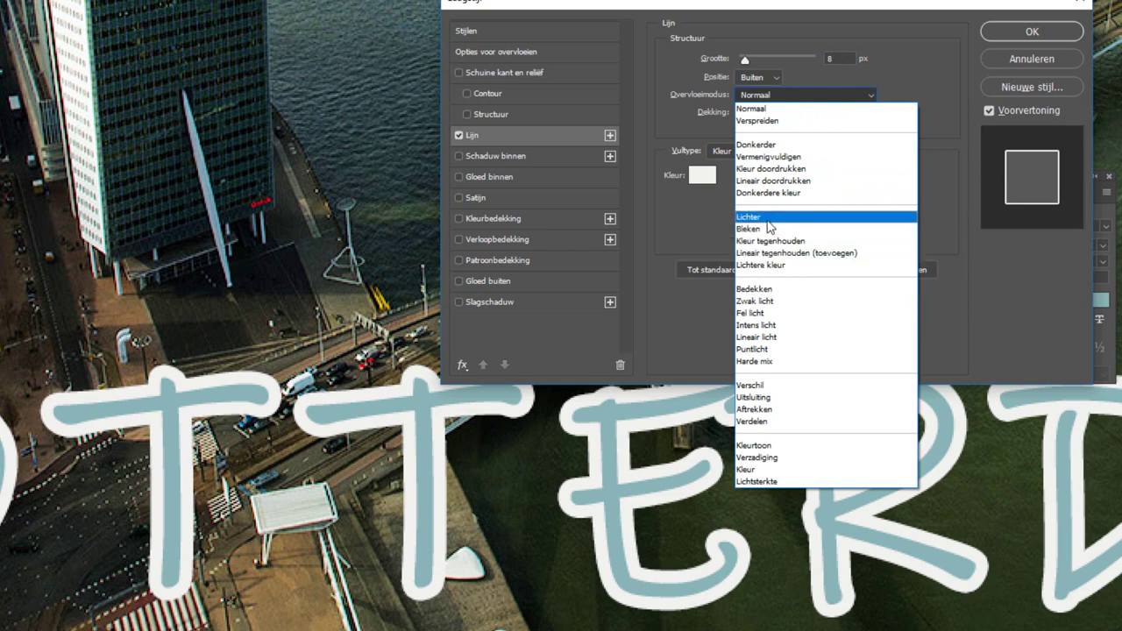
left_click(766, 301)
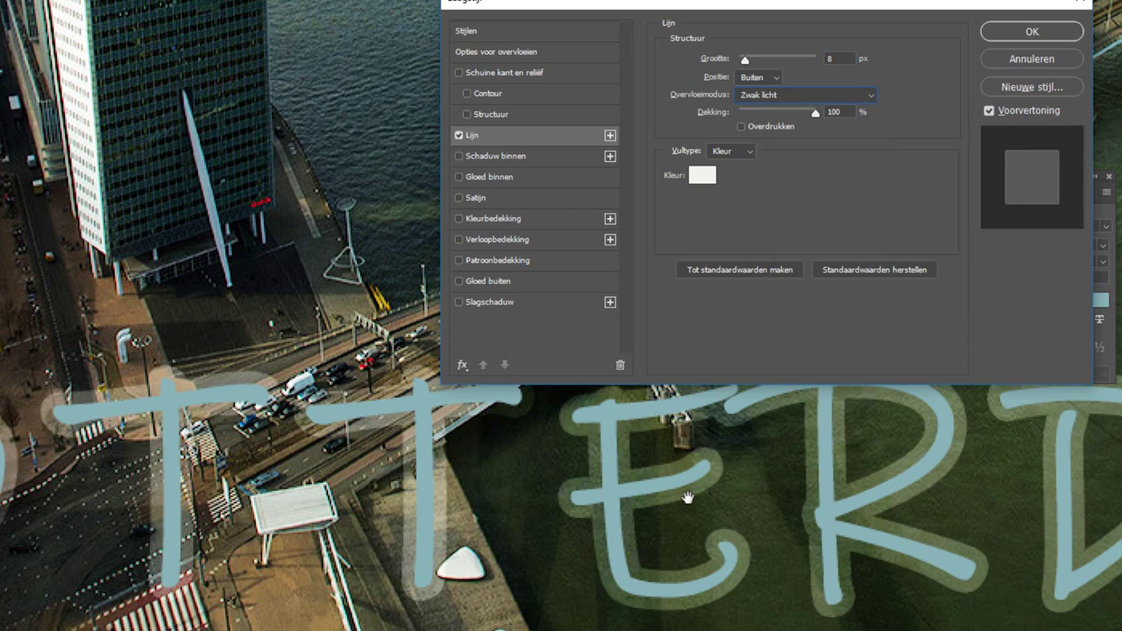
left_click(777, 93)
left_click(777, 108)
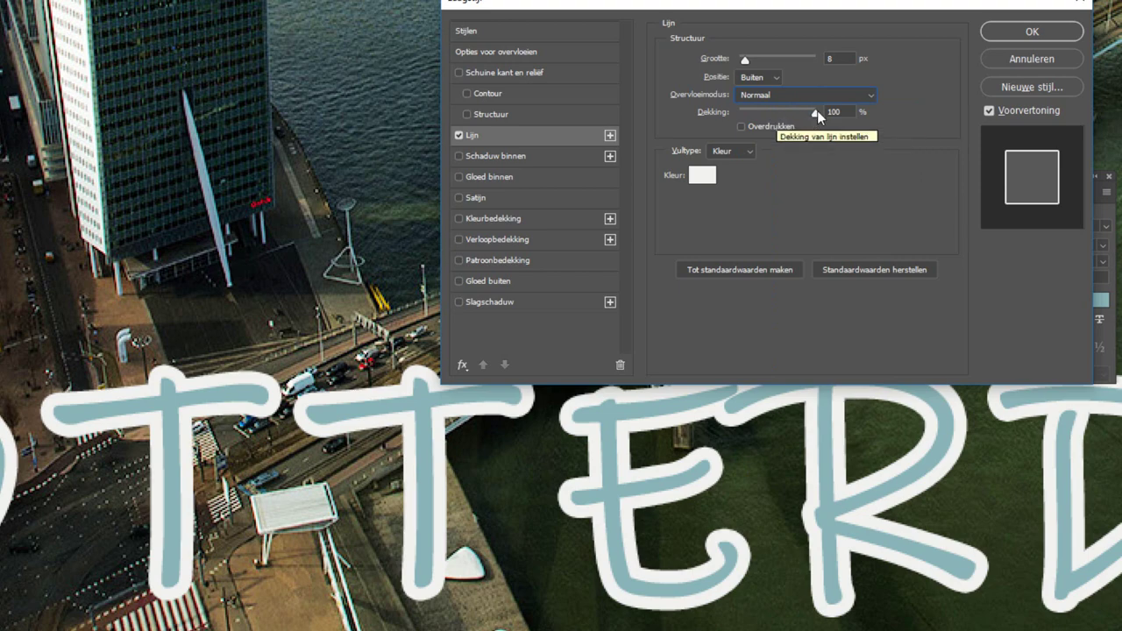
mouse_move(818, 112)
left_mouse_down()
mouse_move(761, 124)
mouse_move(838, 129)
left_mouse_up()
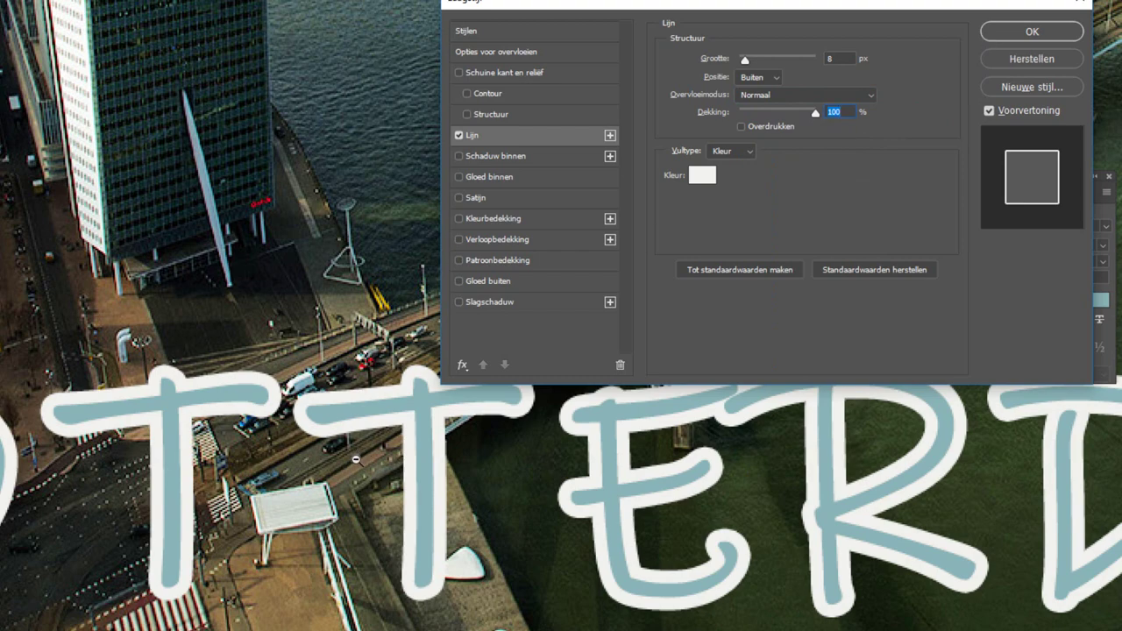
key("alt")
left_click(332, 473, "alt")
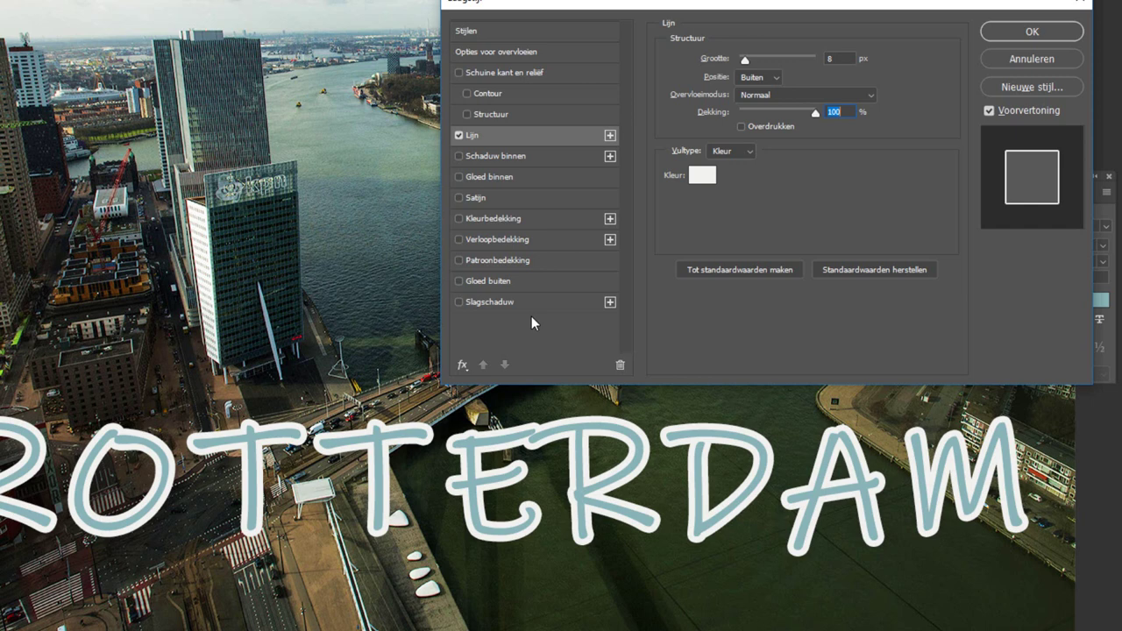
Add a second 15 px teal (85adaf) stroke and enable Drop Shadow.
left_click(610, 135)
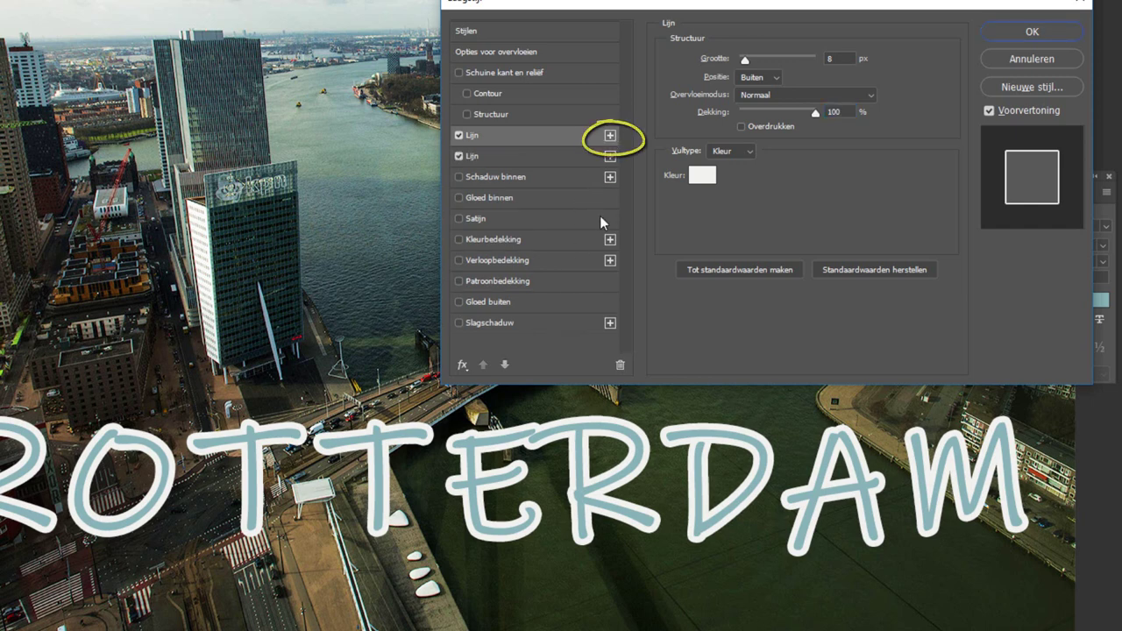
left_click(548, 156)
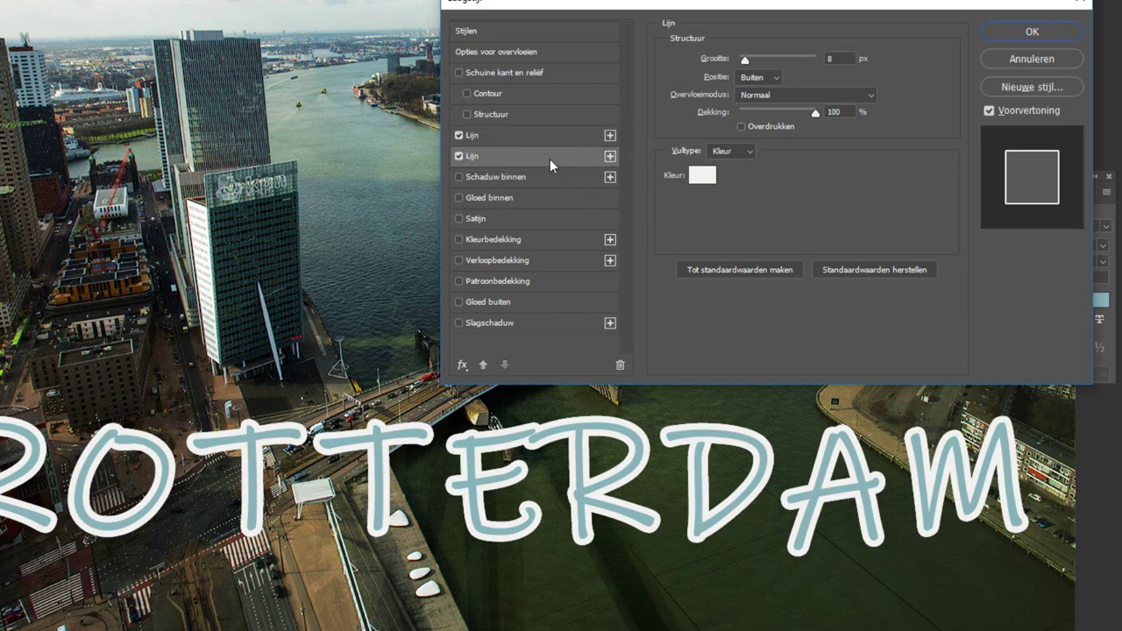
left_click_drag(747, 55, 748, 60)
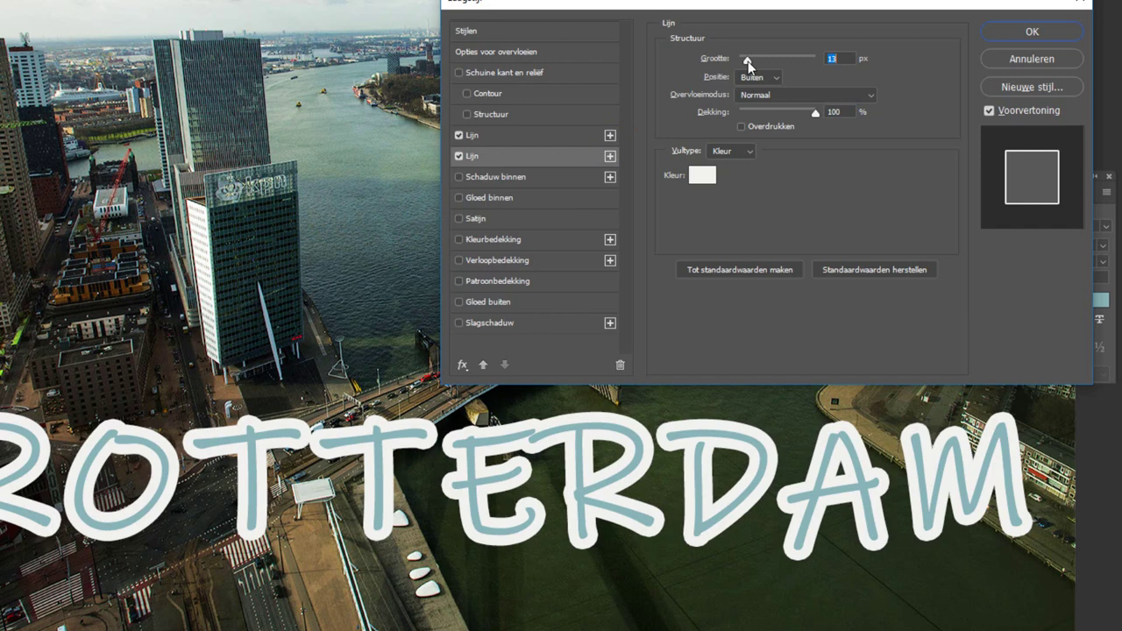
left_click(703, 175)
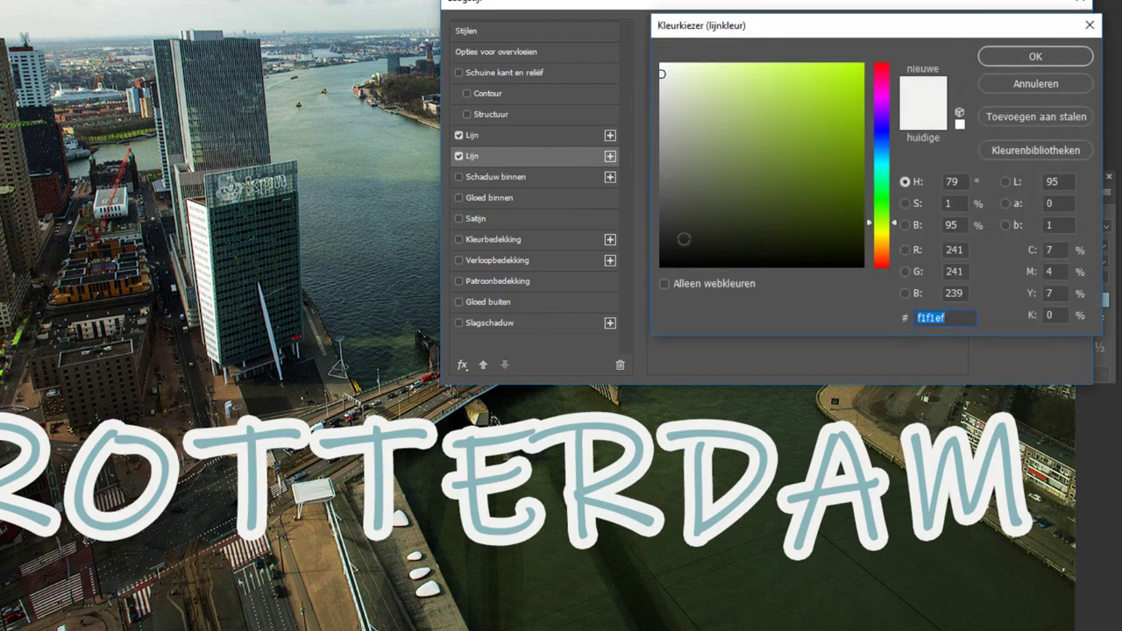
left_click(579, 426)
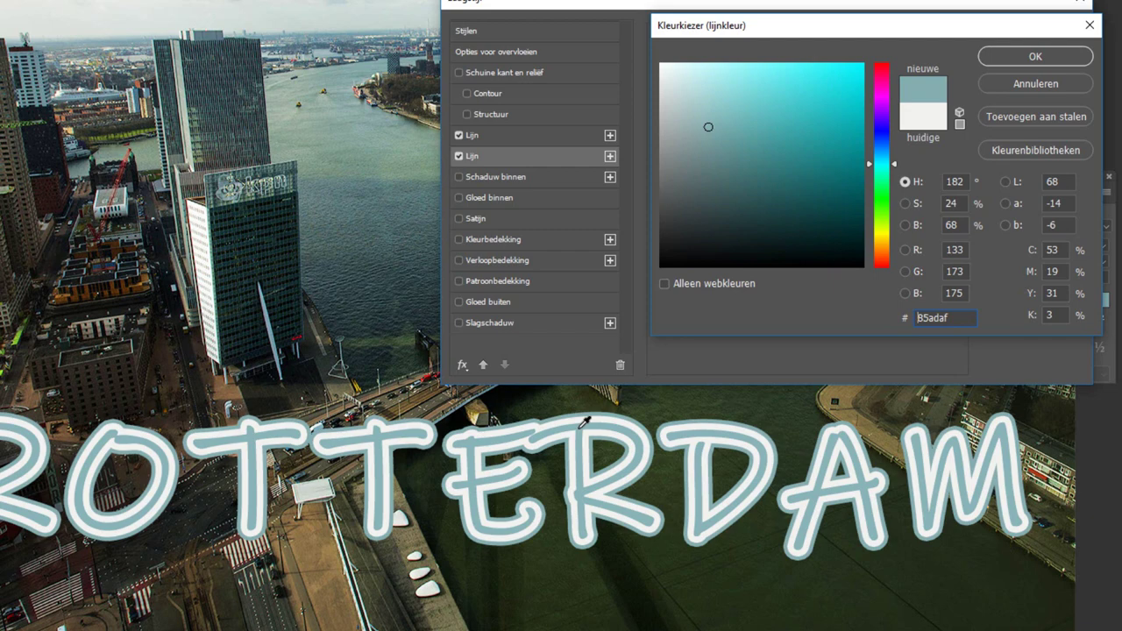
left_click(1017, 58)
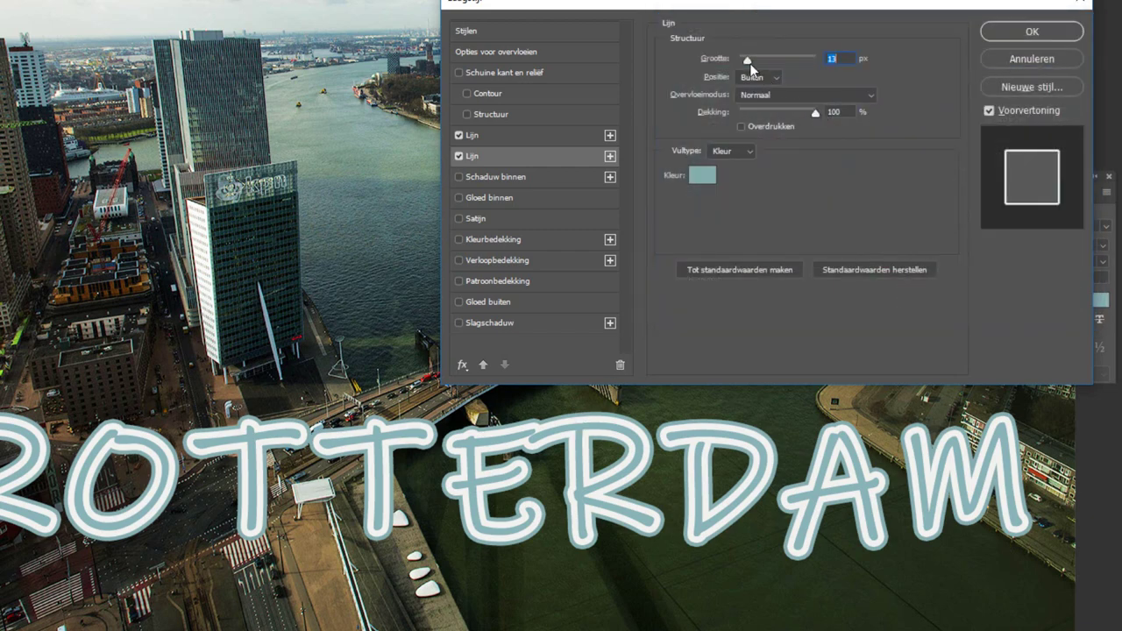
left_click_drag(750, 66, 748, 63)
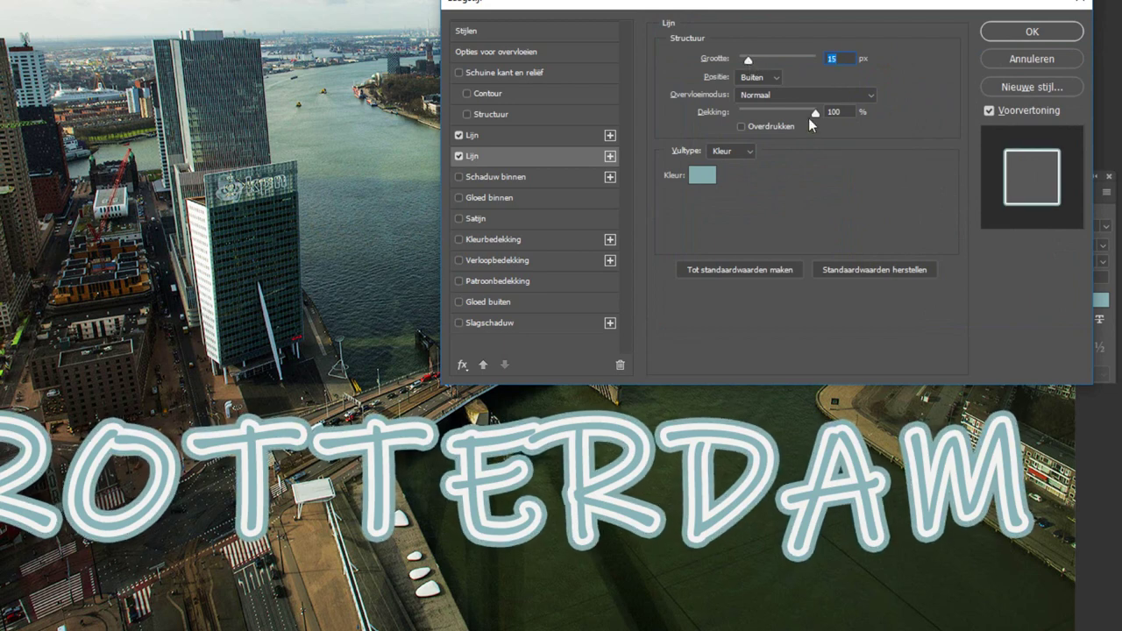
left_click(500, 325)
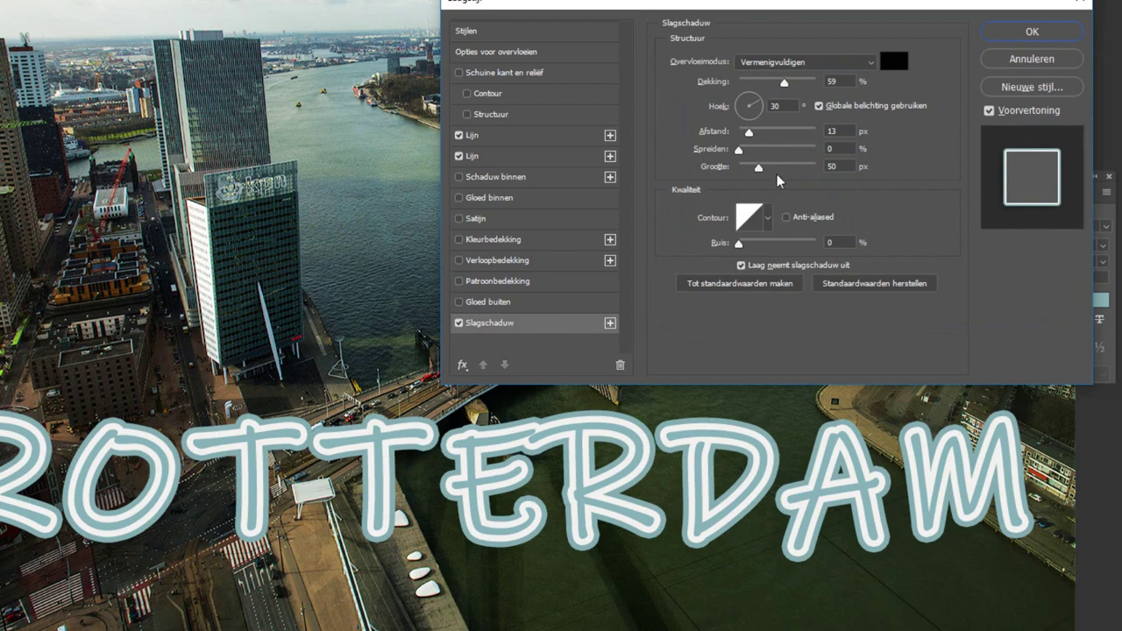
Enlarge the shadow to 29 px distance, 43% spread, 122 px size and apply the style.
mouse_move(779, 171)
left_mouse_down()
mouse_move(762, 131)
mouse_move(758, 150)
mouse_move(777, 150)
left_mouse_up()
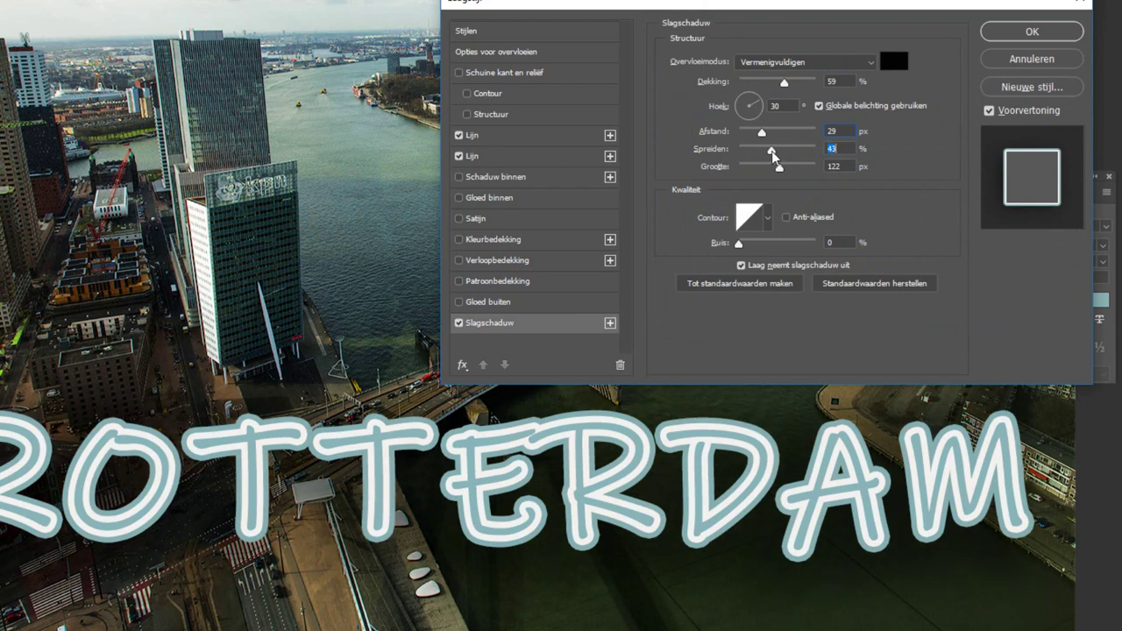
left_click(1032, 32)
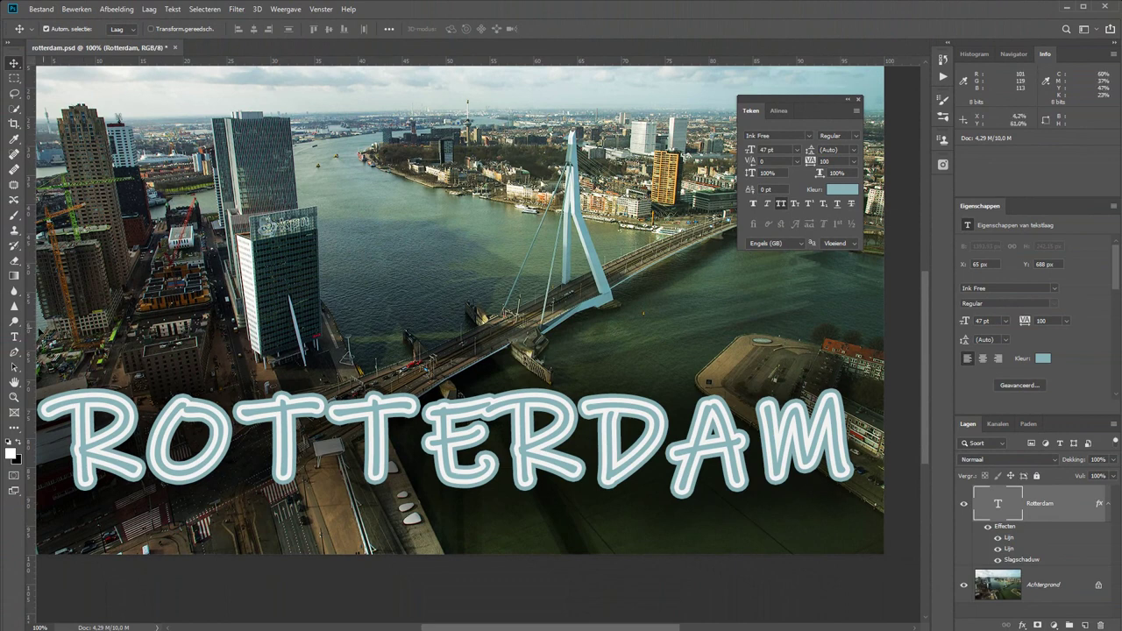
Replace the letters after ROT in the title with JEKNOR so it reads ROTJEKNOR.
left_click(14, 336)
left_click(425, 438)
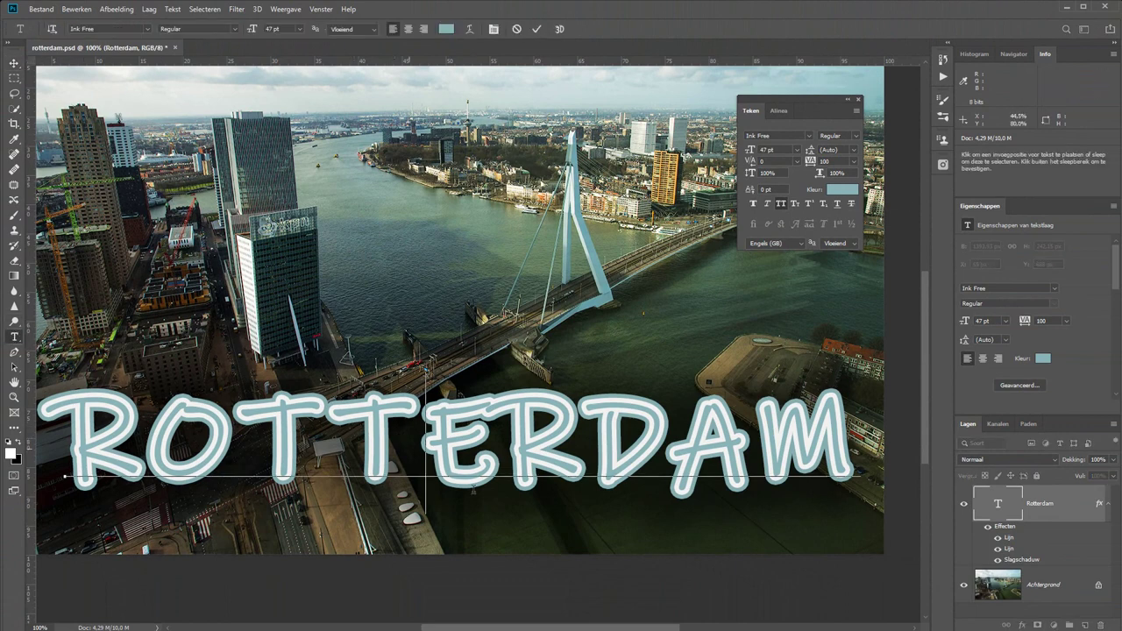
key("shift+Right")
key("shift+Right")
key("shift+Right")
key("shift+Right")
key("shift+Right")
key("BackSpace")
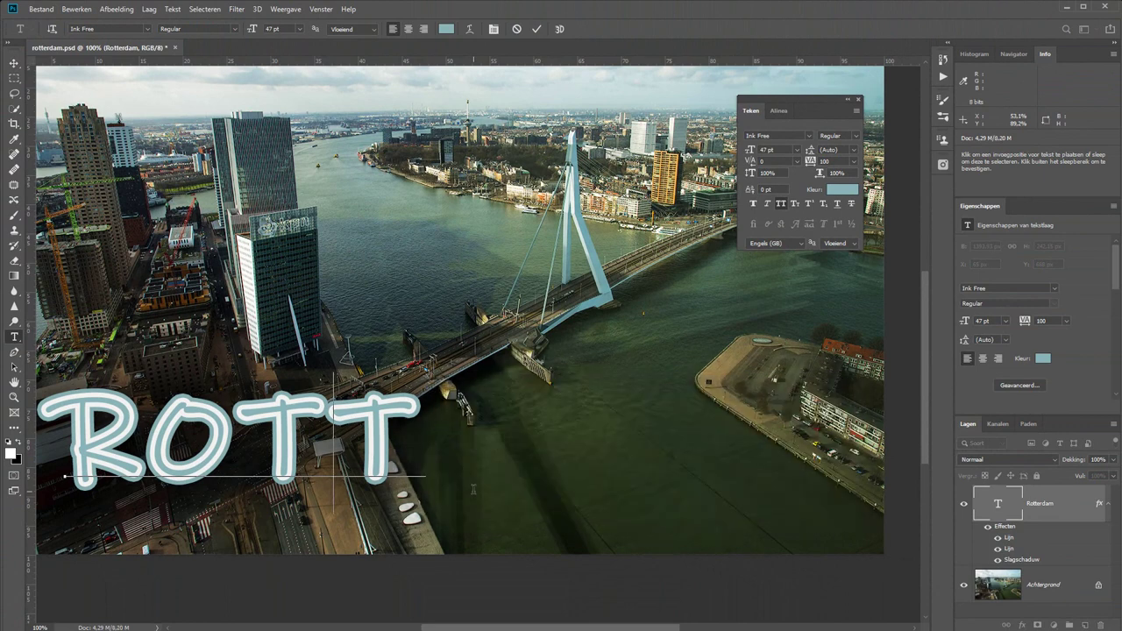
key("BackSpace")
type("JEKNOR")
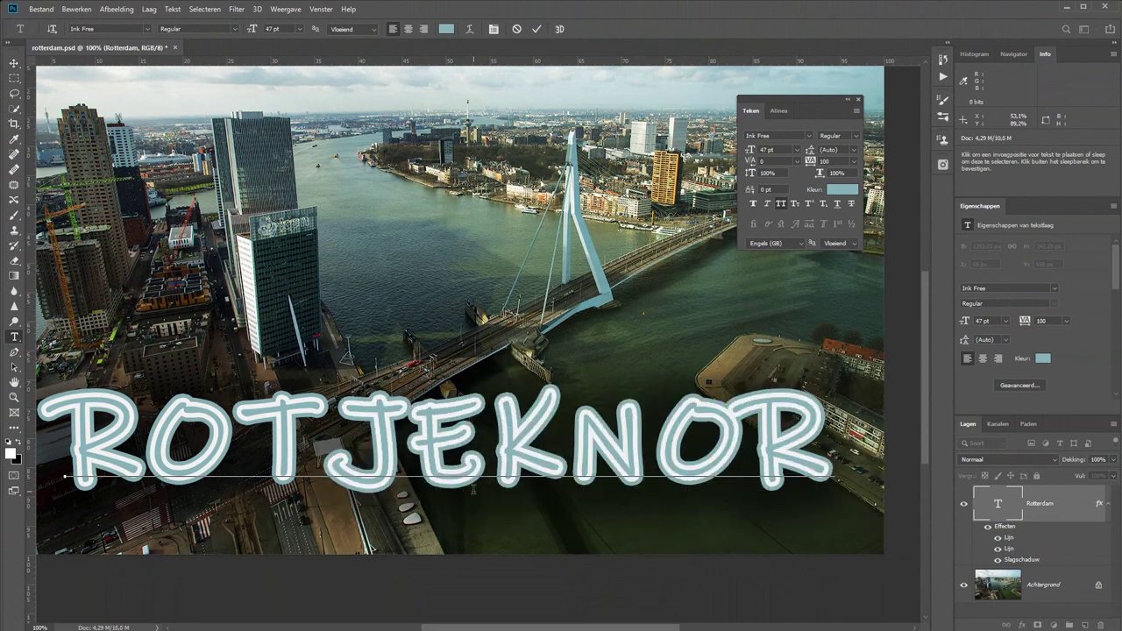